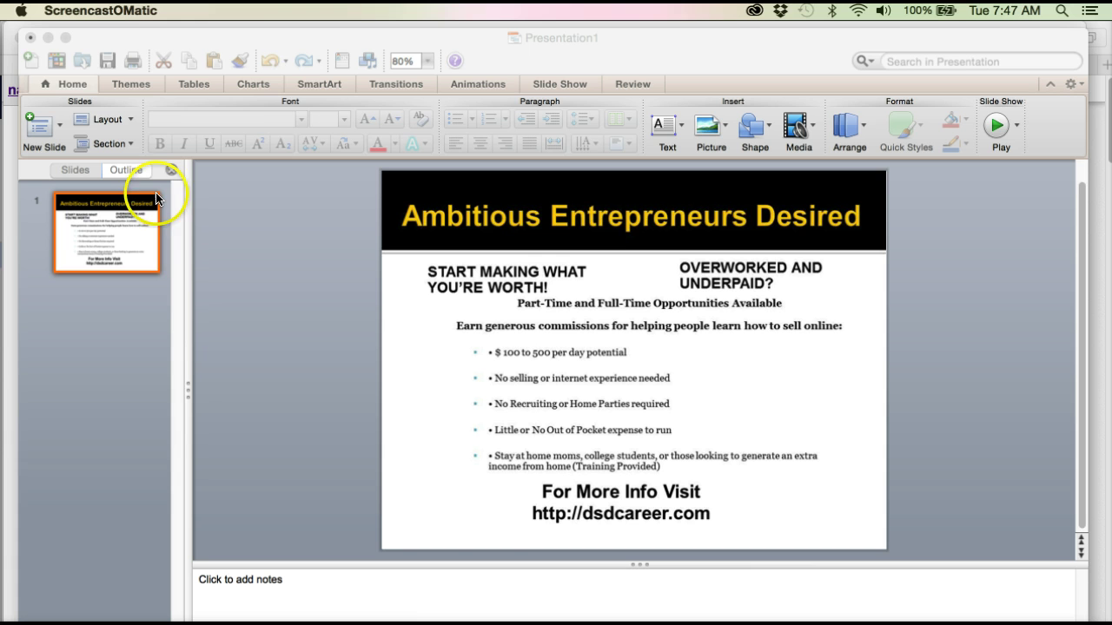
Step: Bring the 'Ambitious Entrepreneurs Desired' flyer presentation window to the front
click(258, 202)
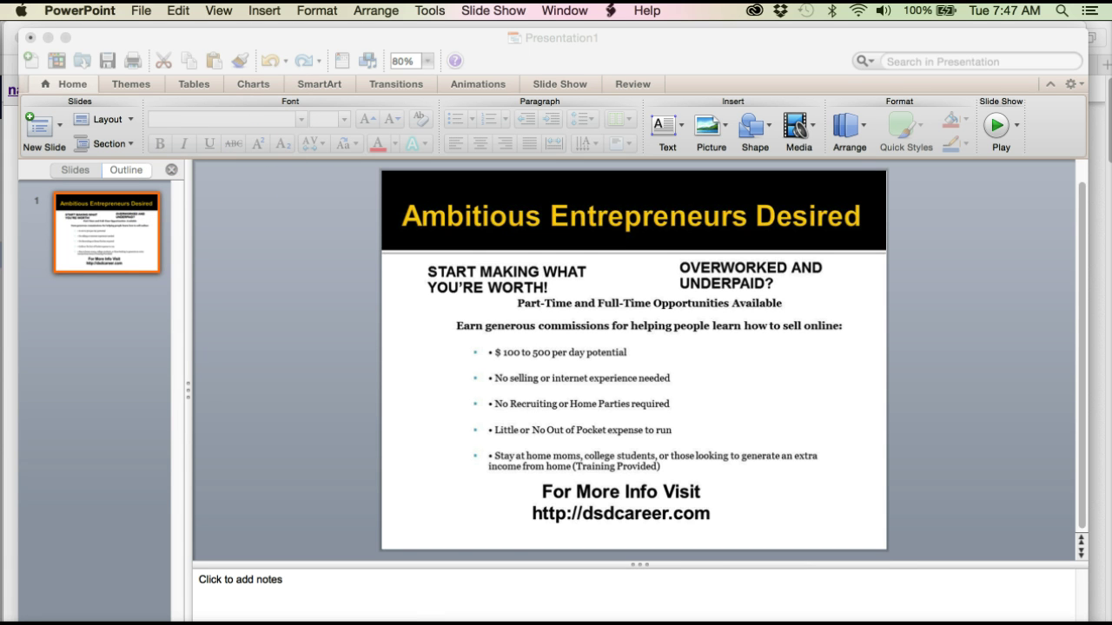
click(143, 12)
key(Escape)
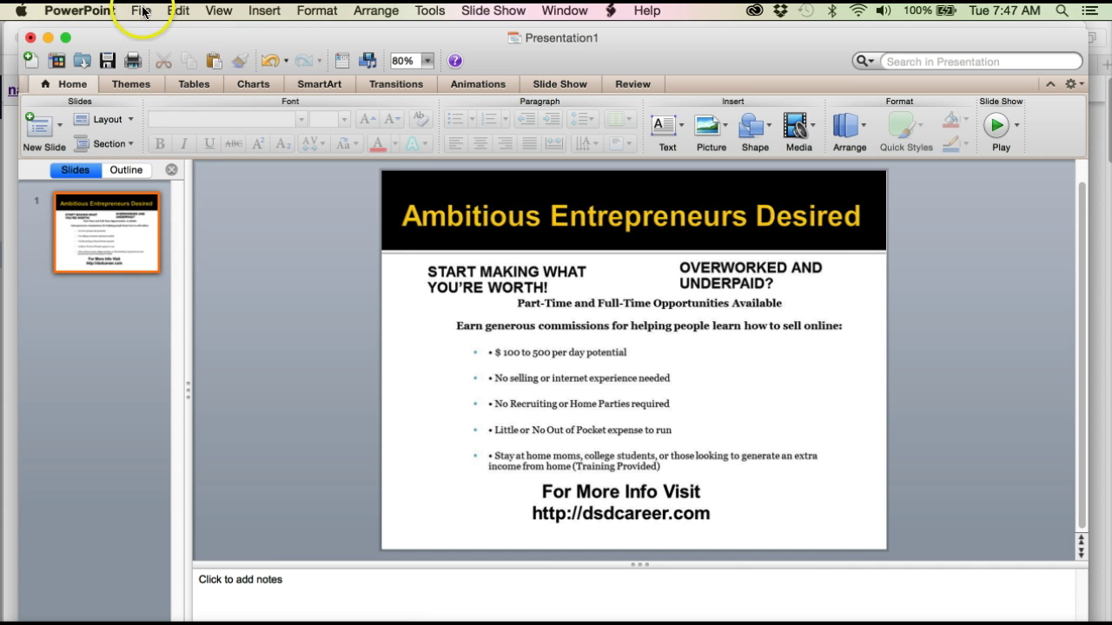
click(142, 12)
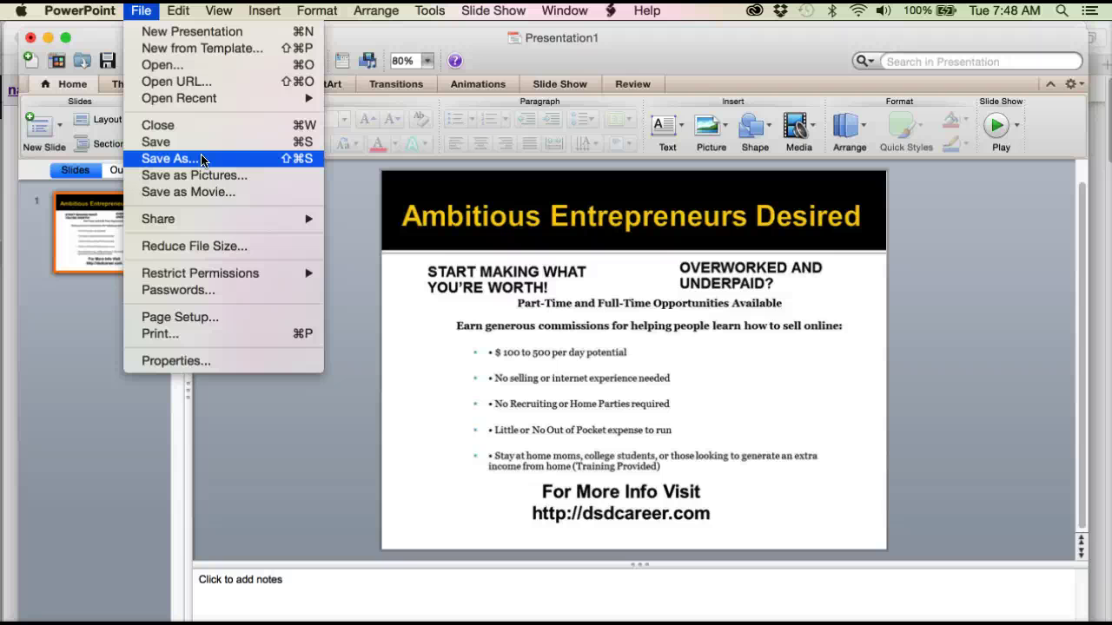
click(201, 159)
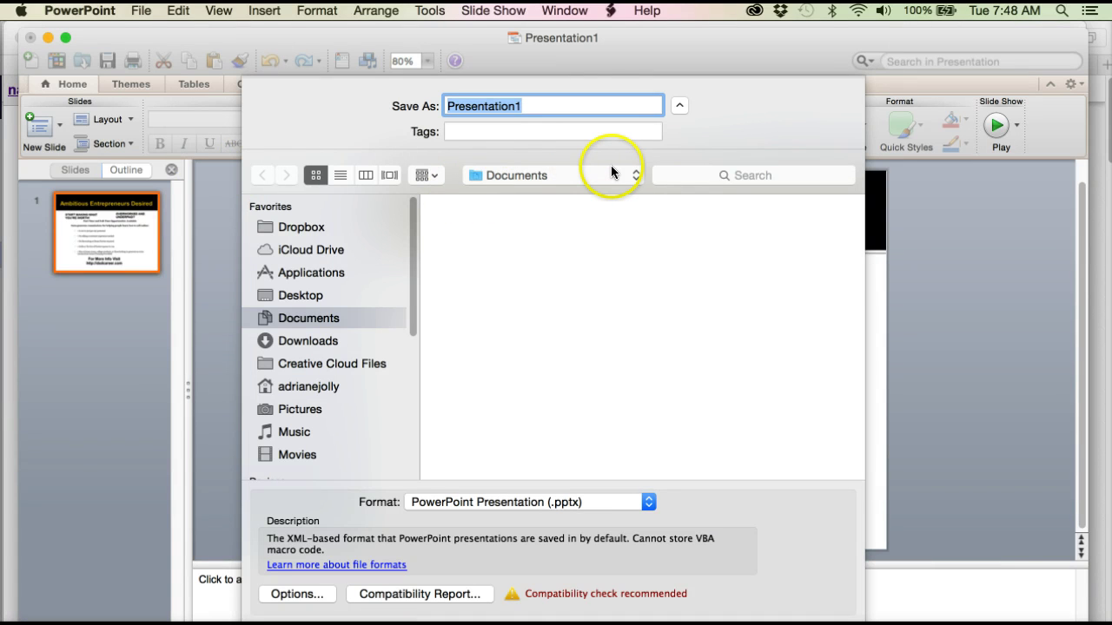
click(643, 502)
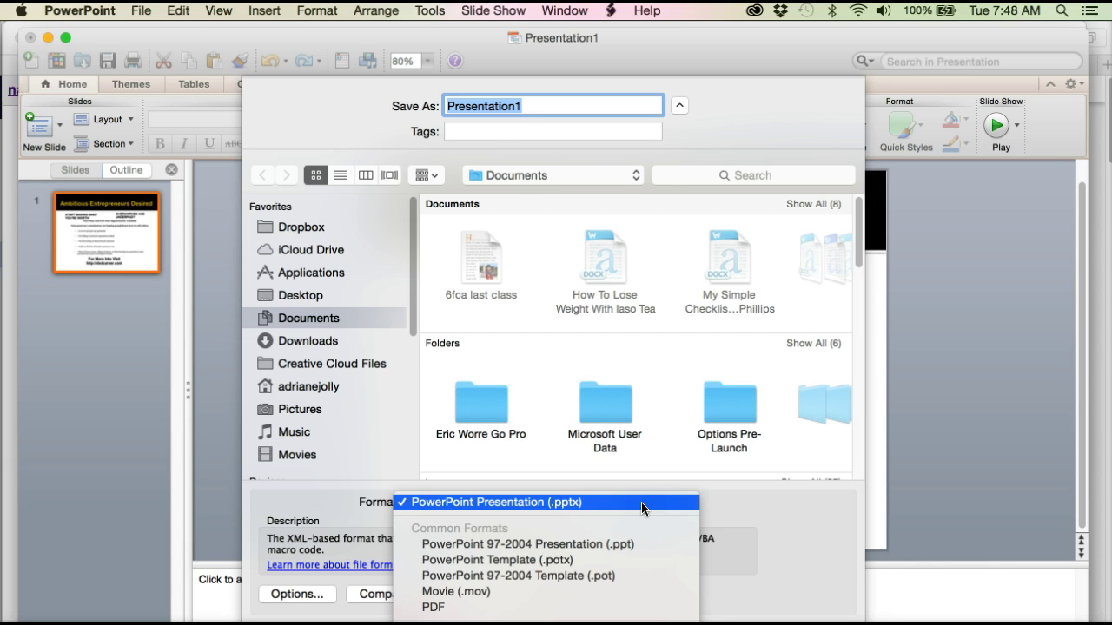
click(658, 504)
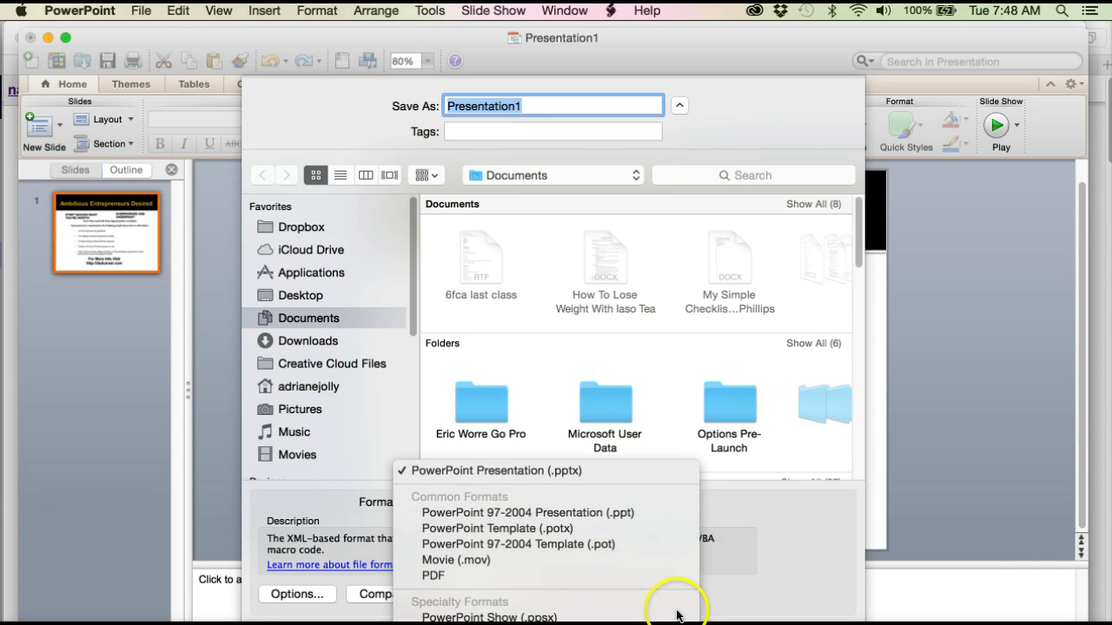
click(838, 532)
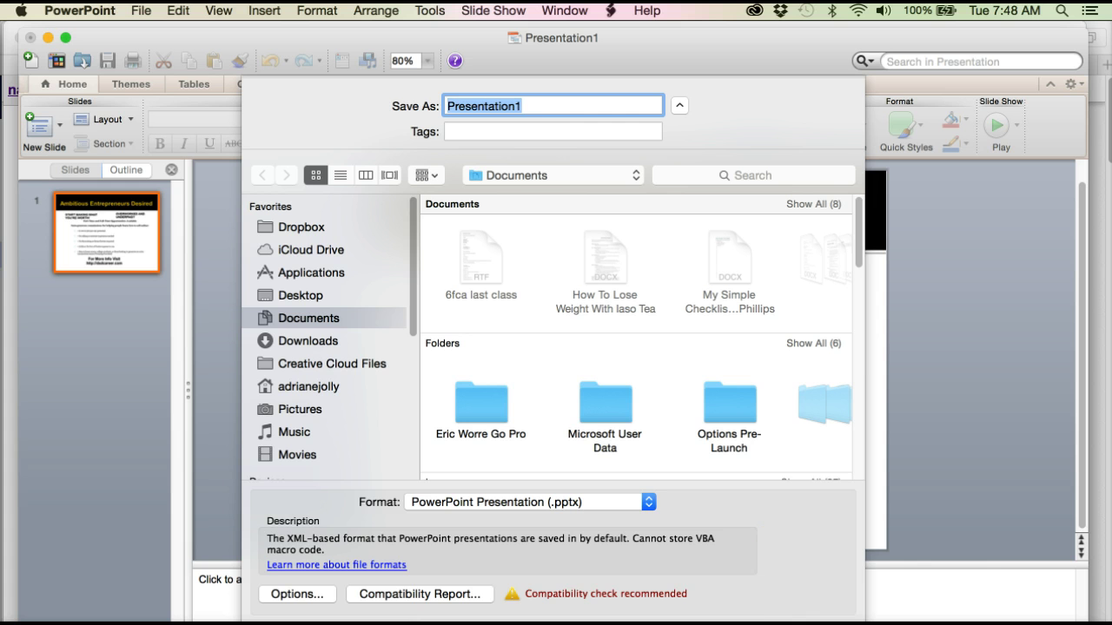
Step: Cancel the current save window and start File > Save as Pictures with JPEG format
key(Escape)
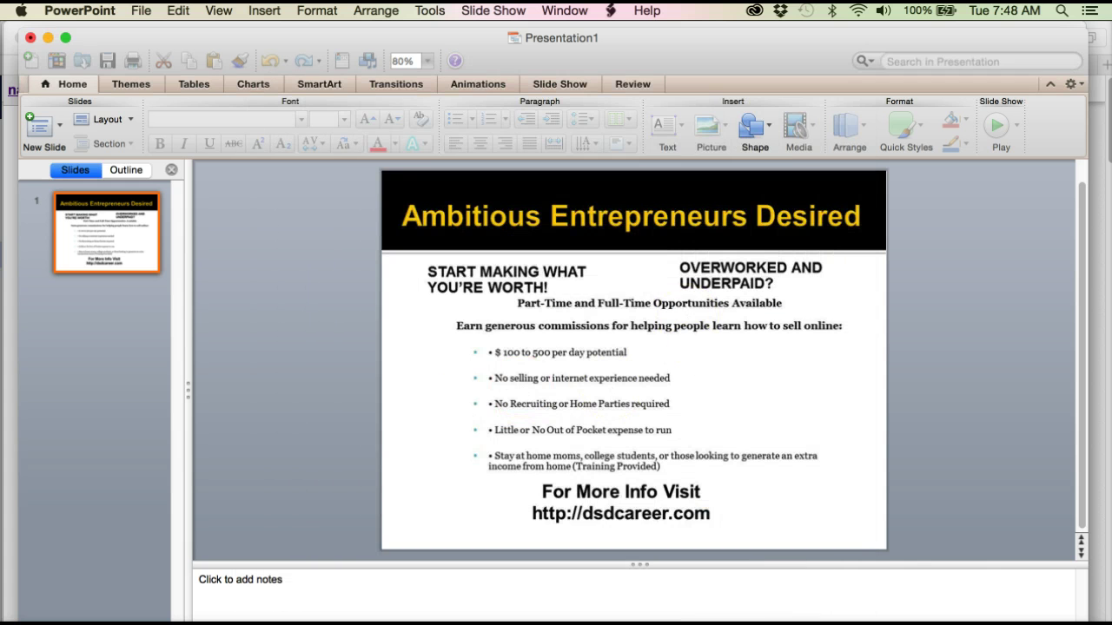
click(142, 10)
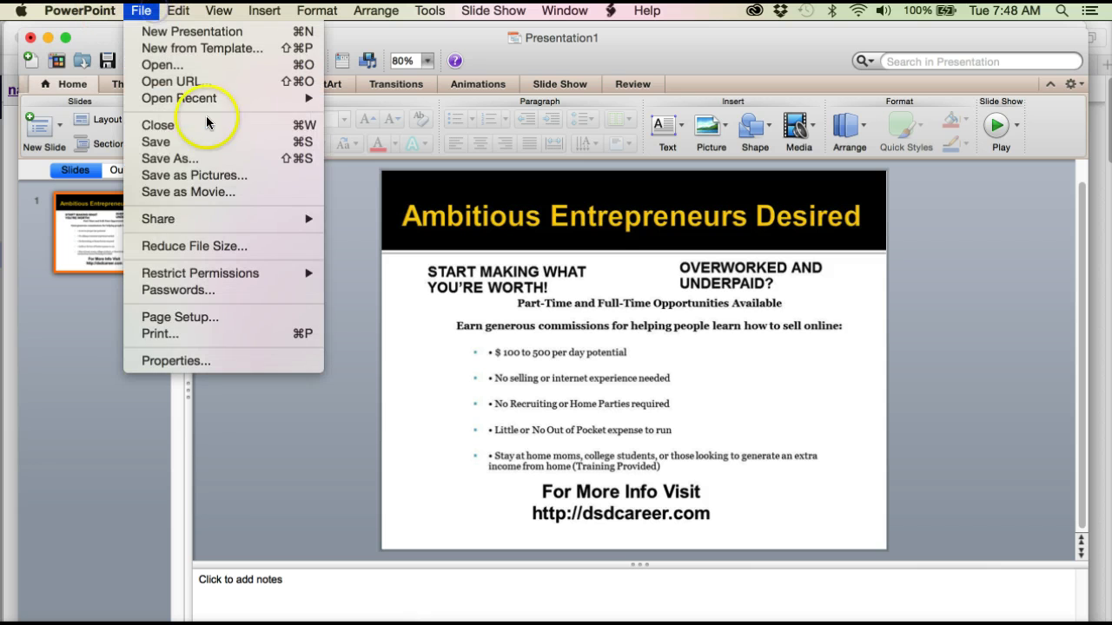
click(222, 173)
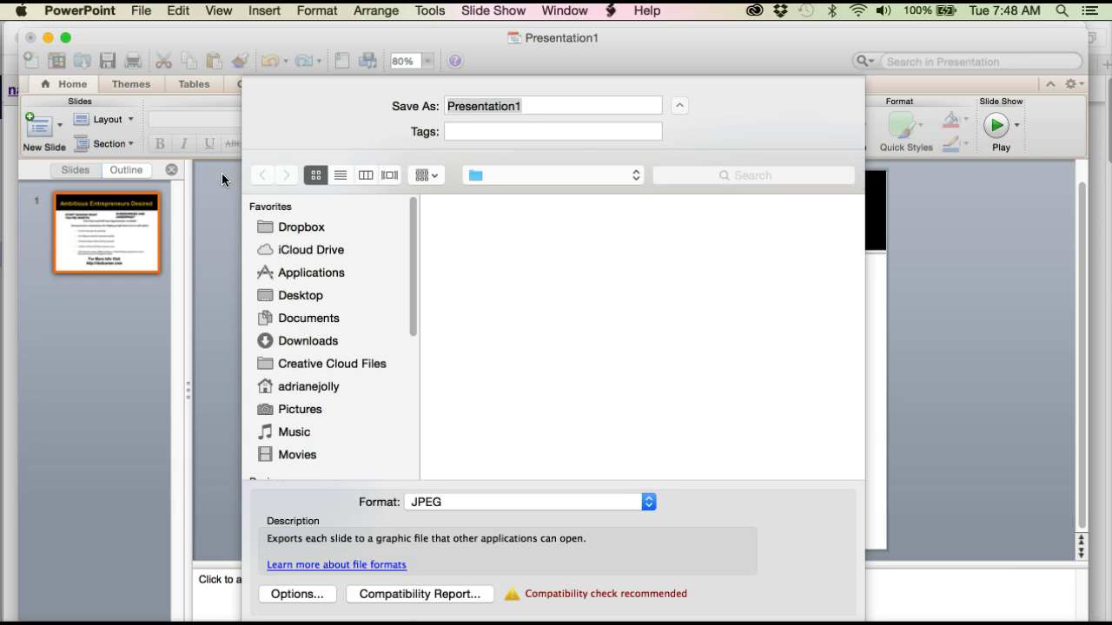
click(648, 504)
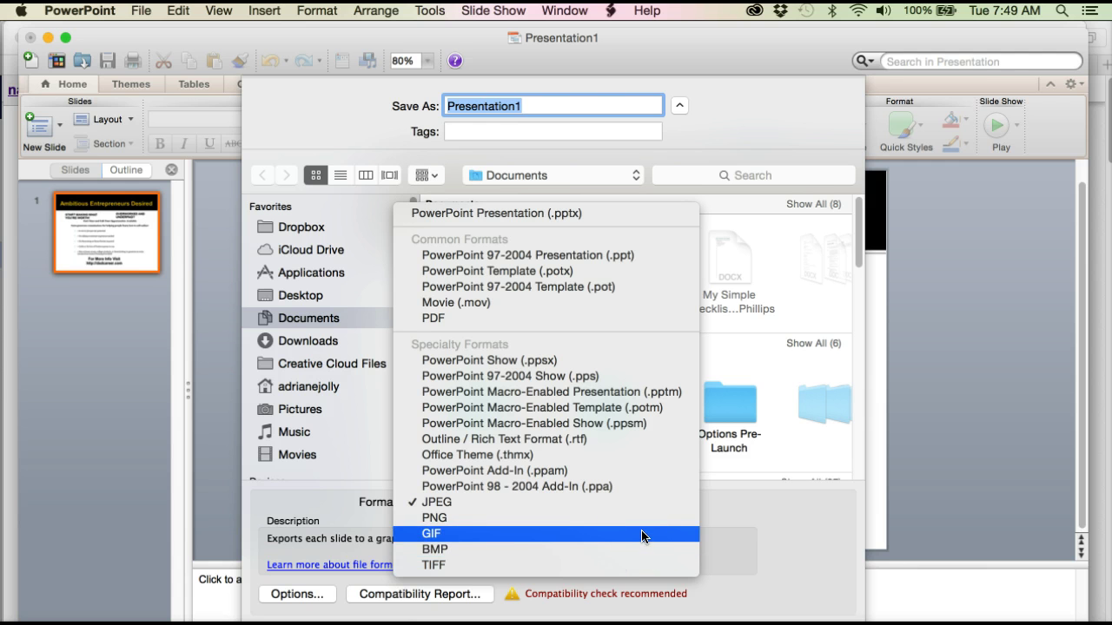
click(637, 504)
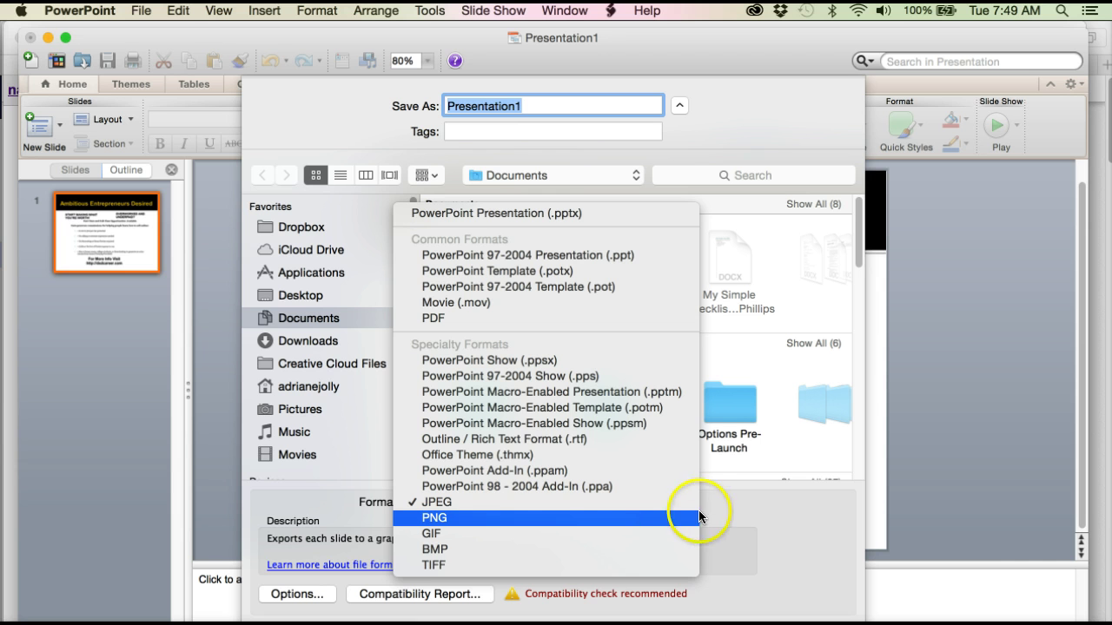
click(622, 501)
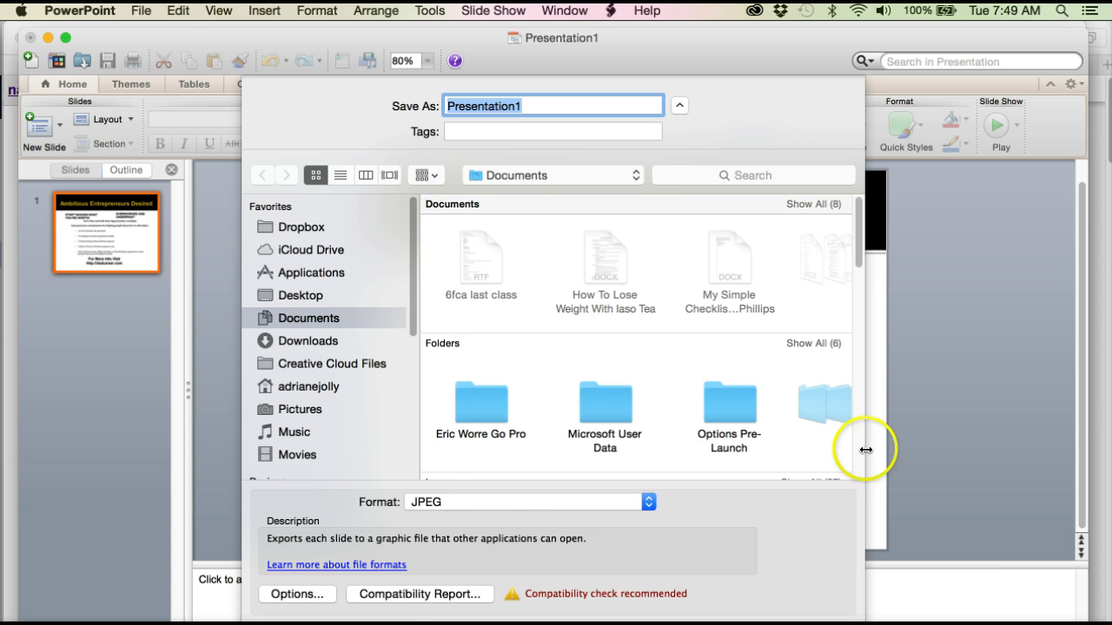
scroll(801, 438, down, 3)
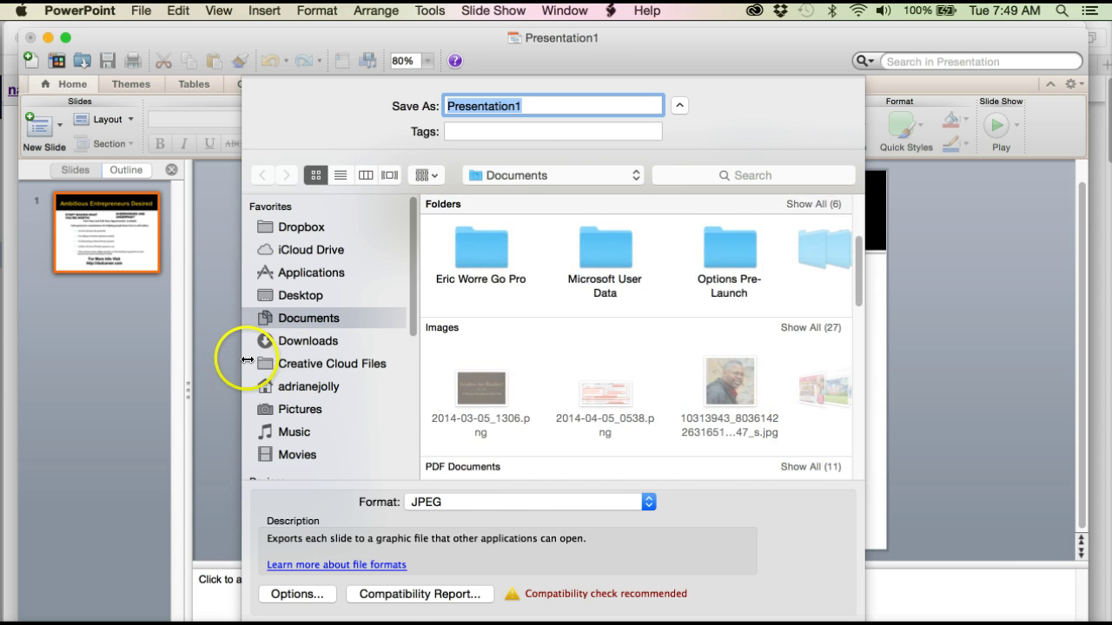
Step: Save the slide as JPEG 'Craigslist Image Ad' in Pictures and dismiss the confirmation
click(299, 408)
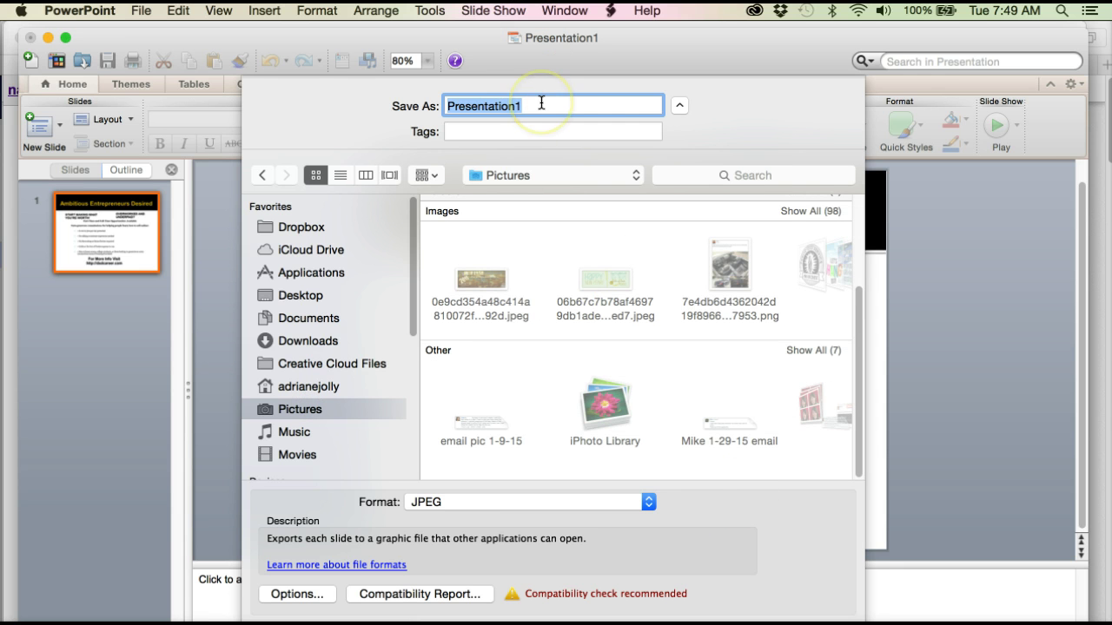
text(Cr)
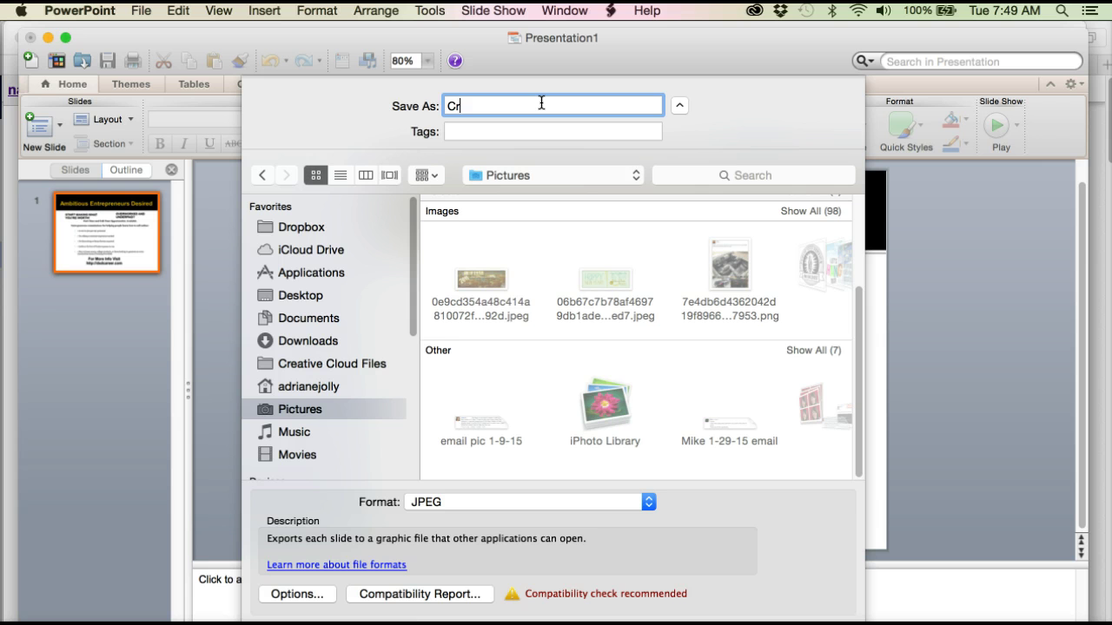
text(aigsl)
text(ist Im)
text(aga)
key(BackSpace)
key(BackSpace)
text(e Ad)
drag(863, 585, 822, 578)
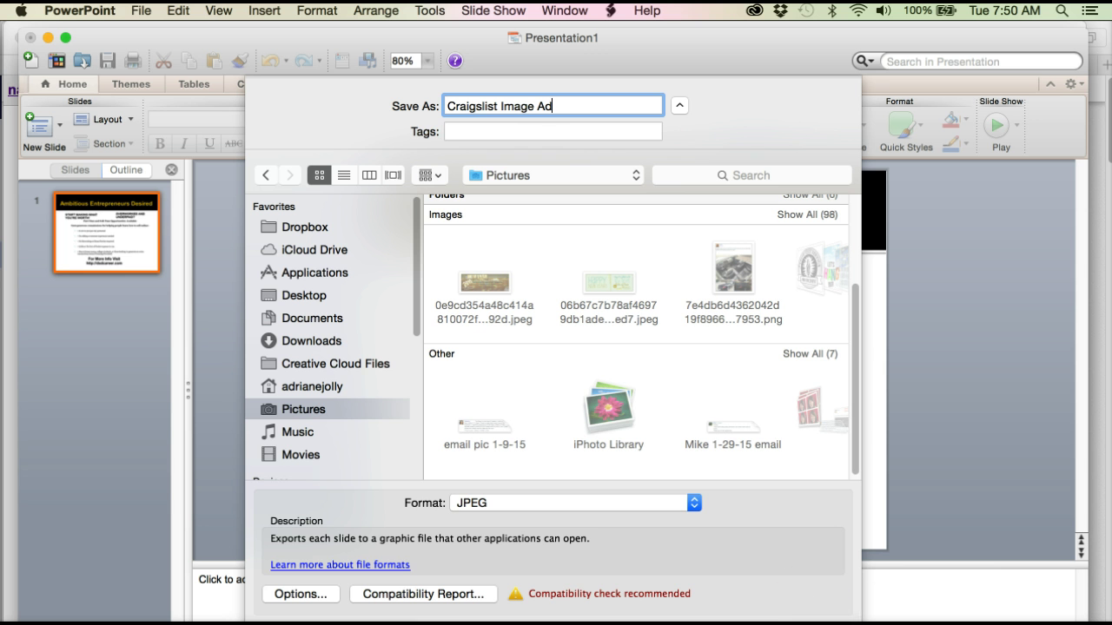
key(Return)
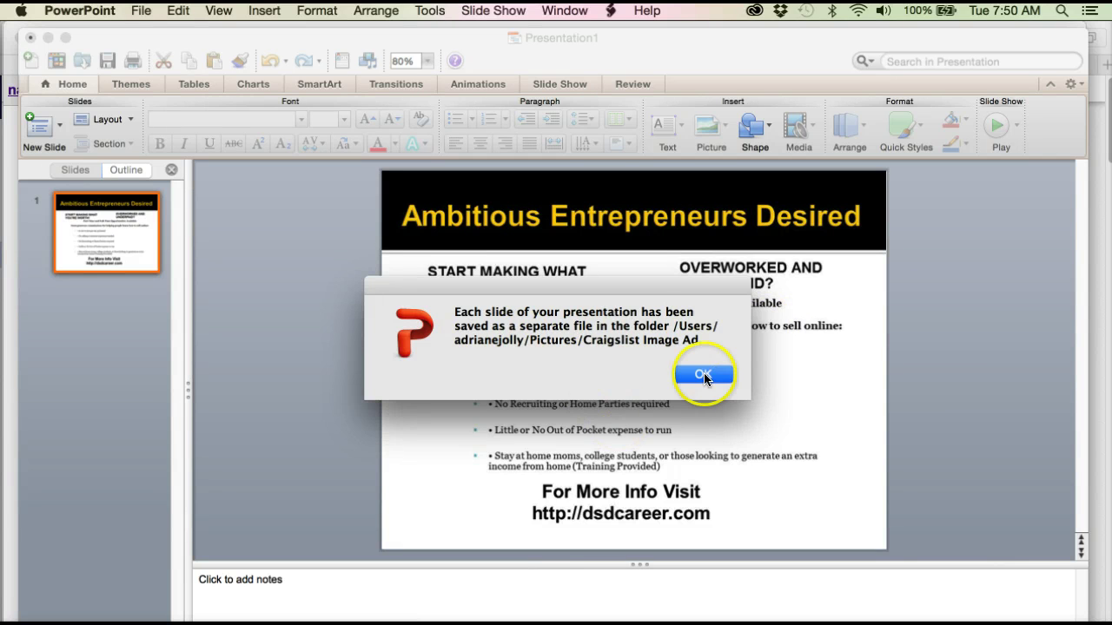
click(703, 375)
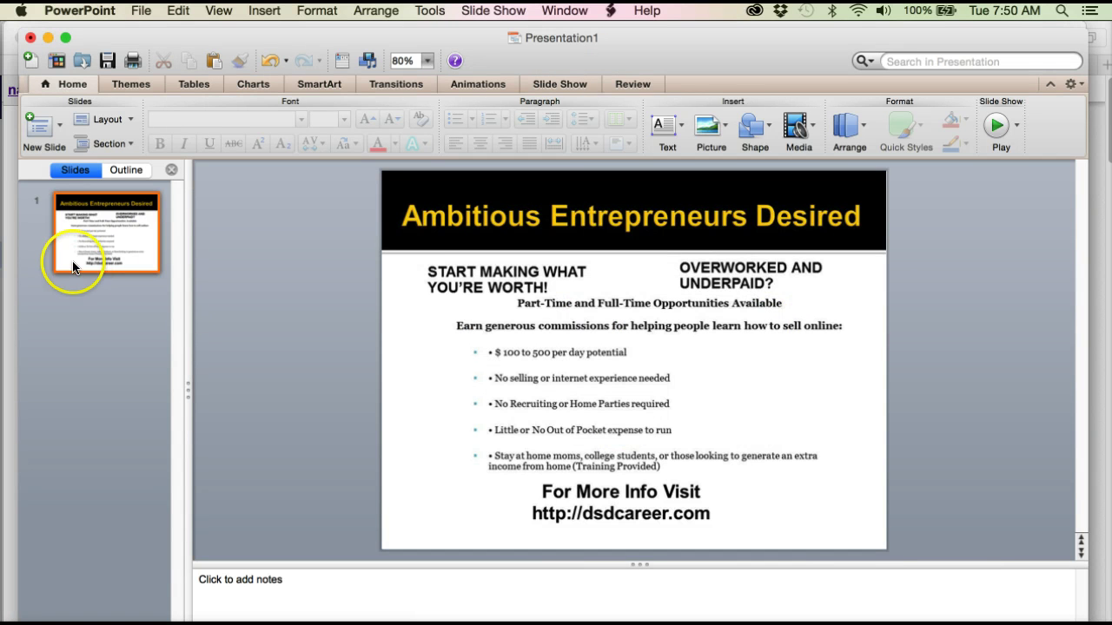
mouse_move(424, 618)
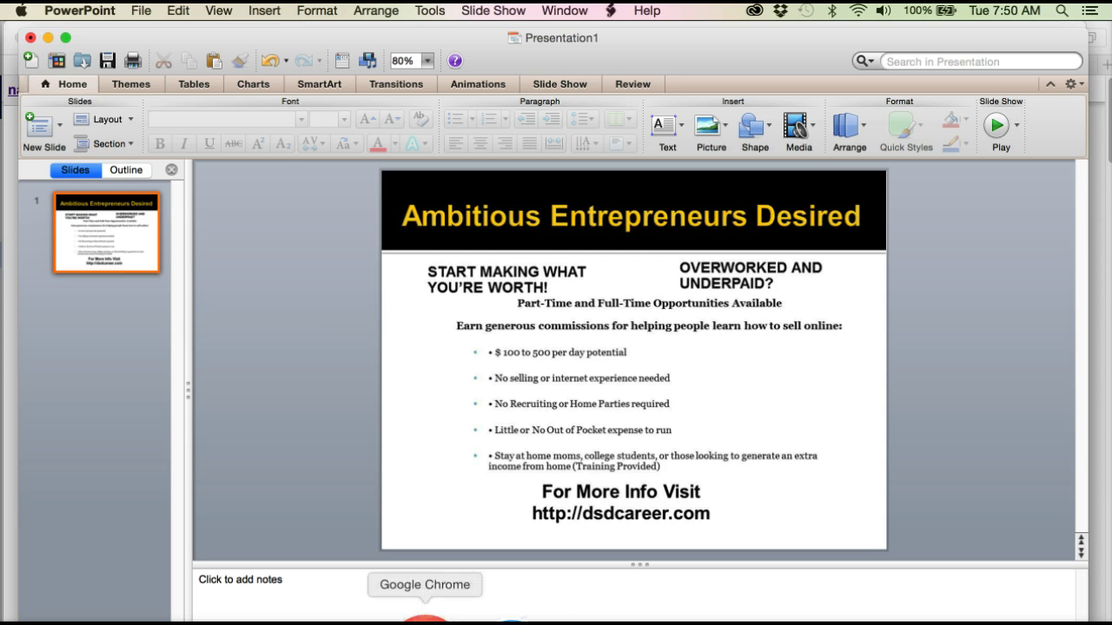
right_click(476, 617)
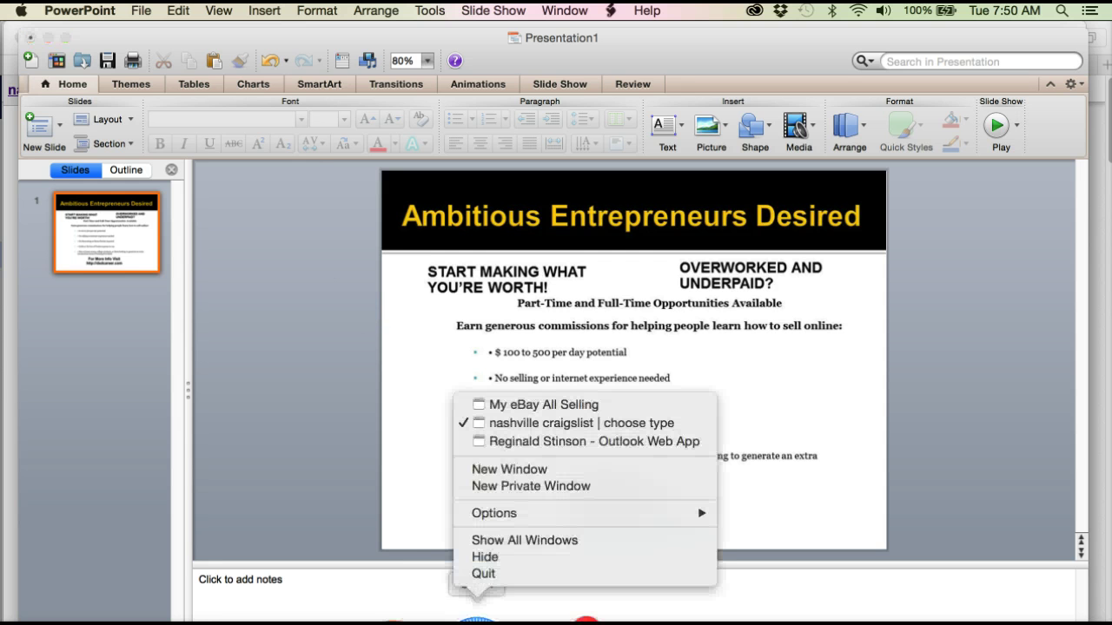
click(545, 423)
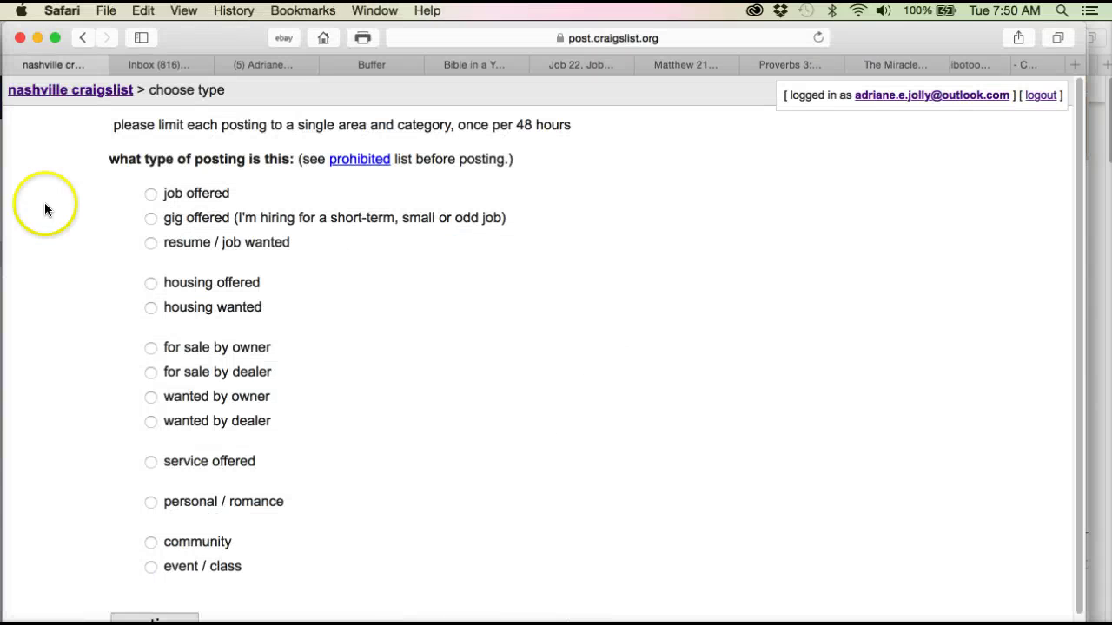
click(151, 194)
click(283, 425)
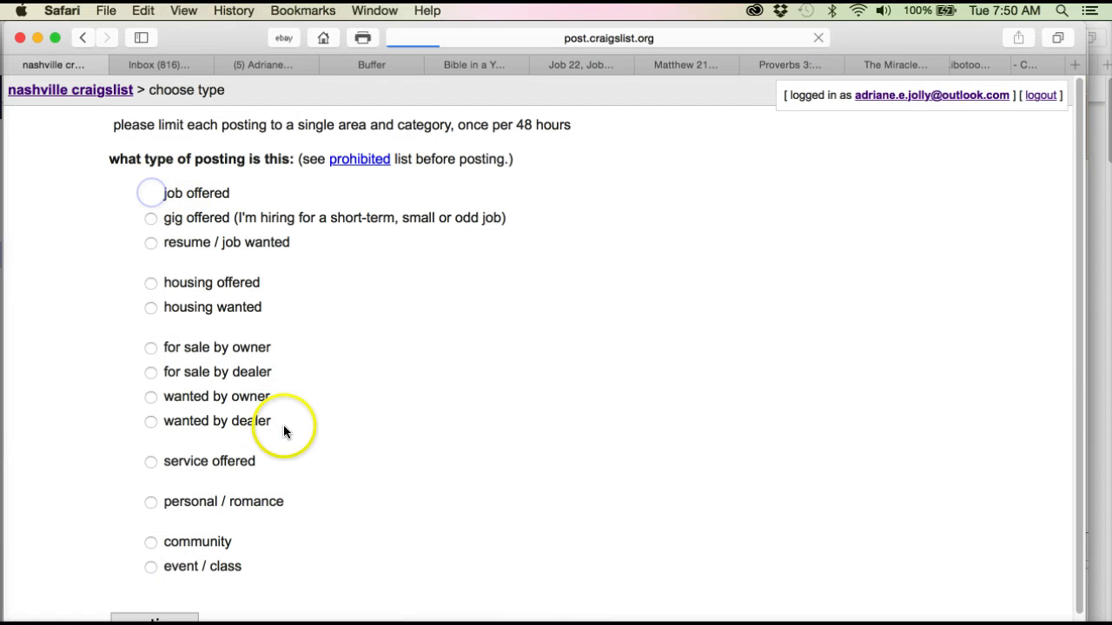
scroll(283, 429, down, 3)
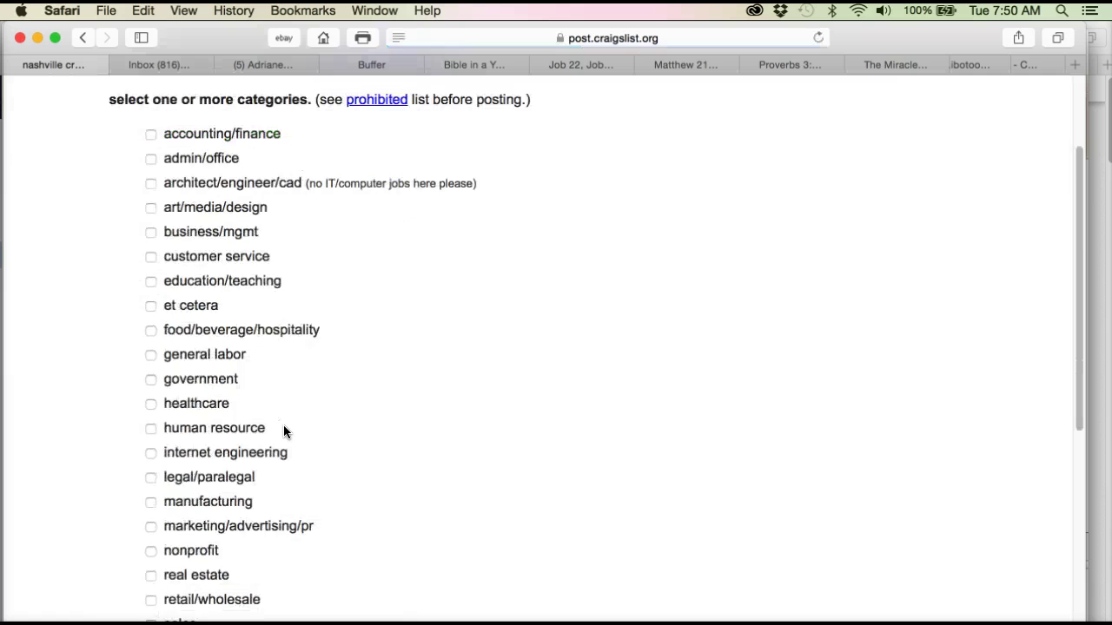
scroll(283, 429, down, 5)
scroll(283, 429, down, 5)
click(274, 512)
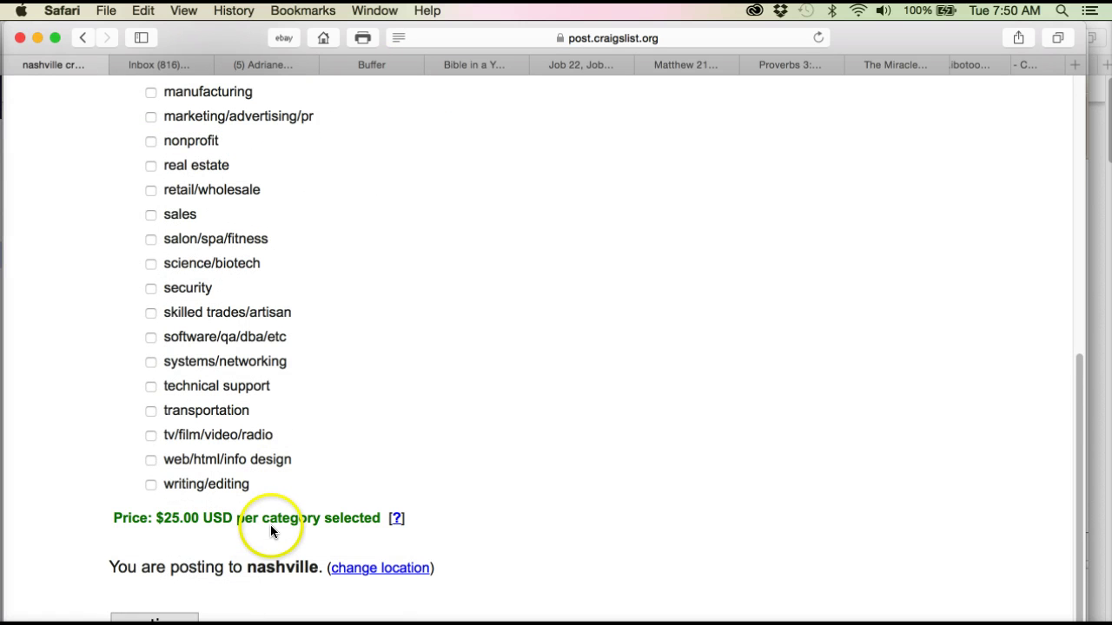
click(187, 618)
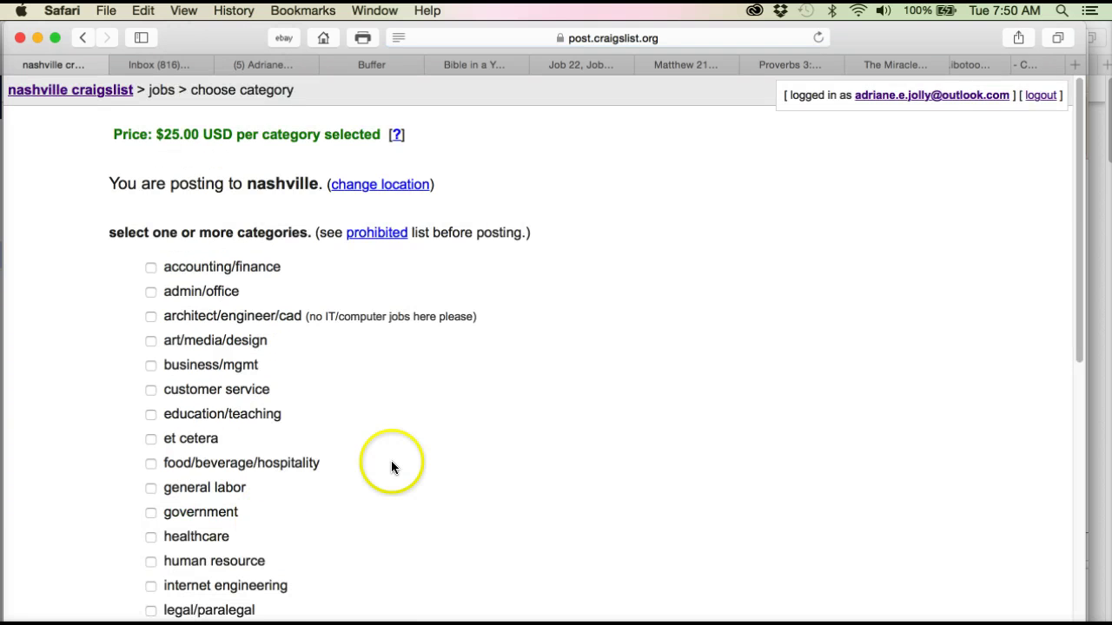
scroll(408, 458, down, 3)
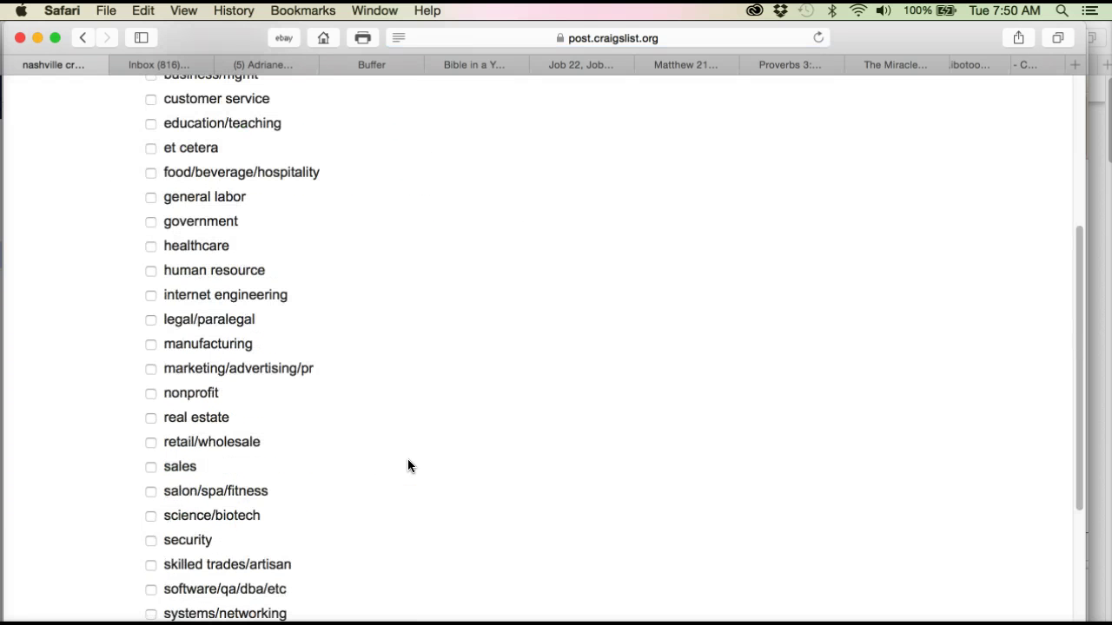
key(super+equal)
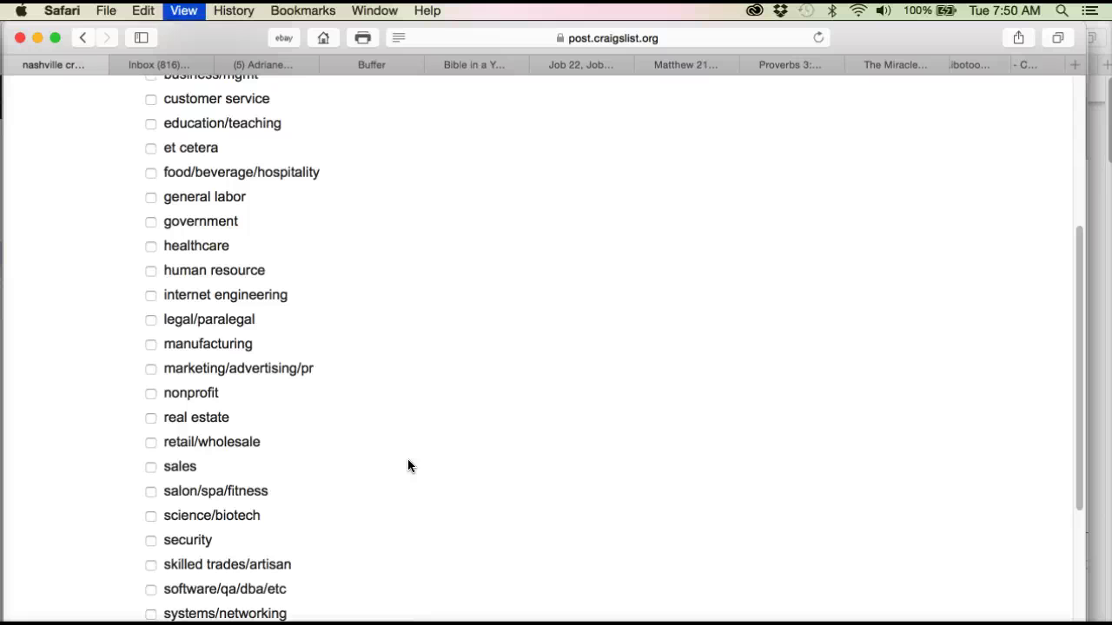
key(super+equal)
key(super+equal)
key(super+equal)
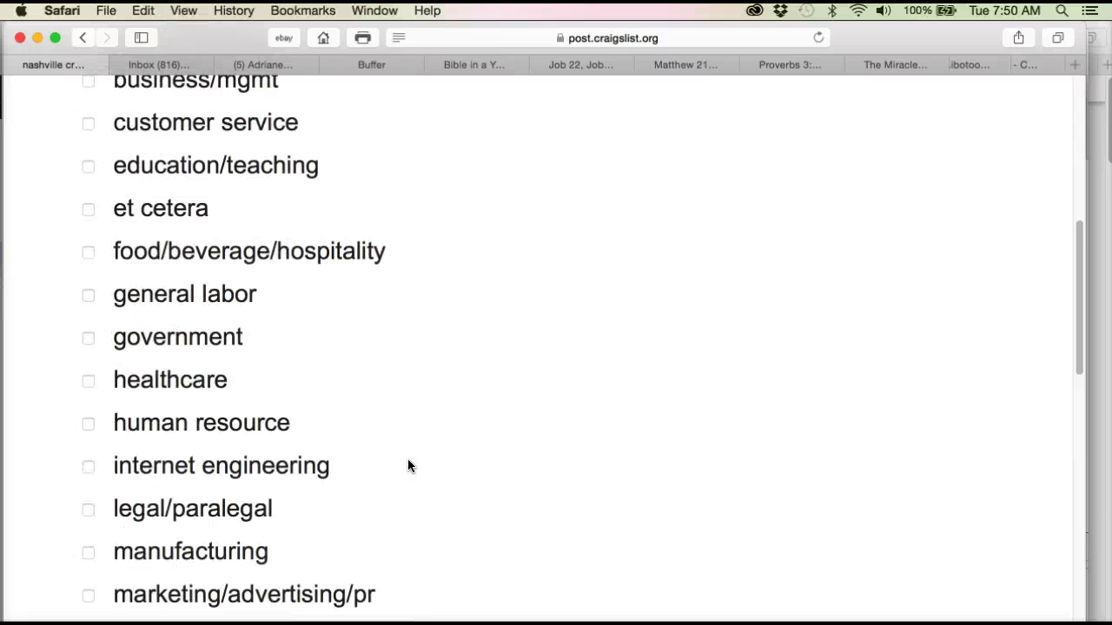
key(super+minus)
key(super+minus)
key(super+minus)
key(super+minus)
key(super+minus)
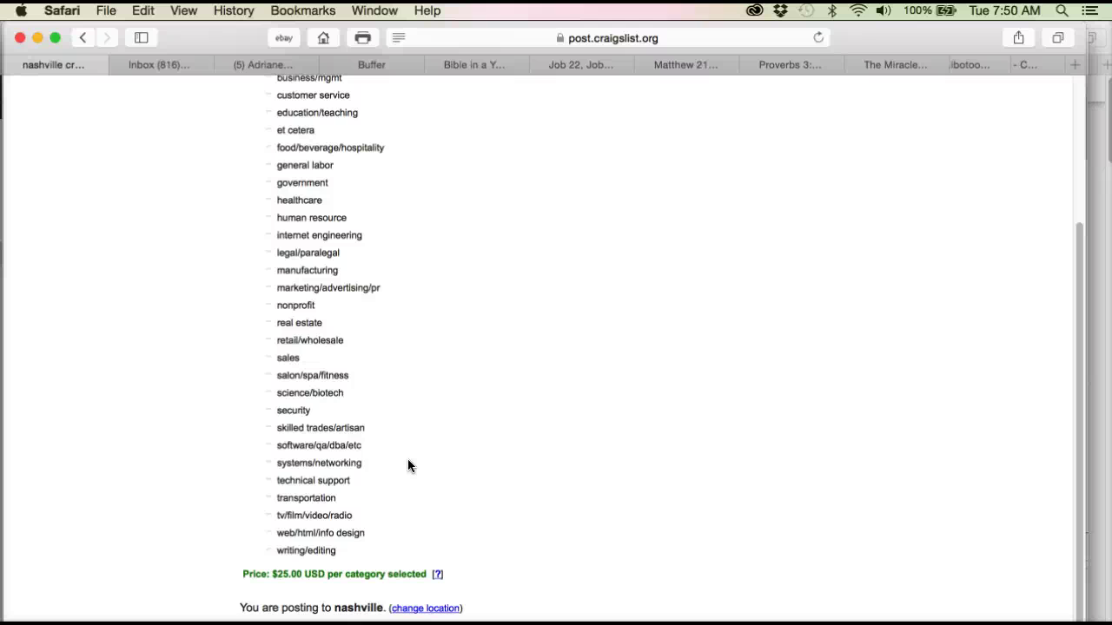
key(super+minus)
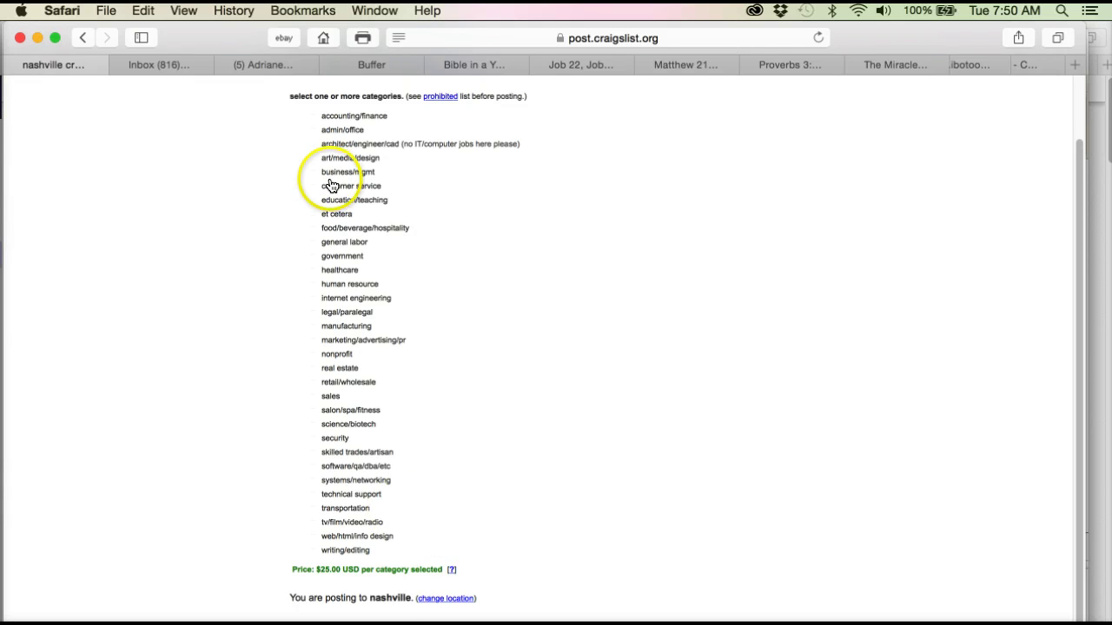
Step: Tick sales as the job category and zoom the page in to read the options
click(330, 397)
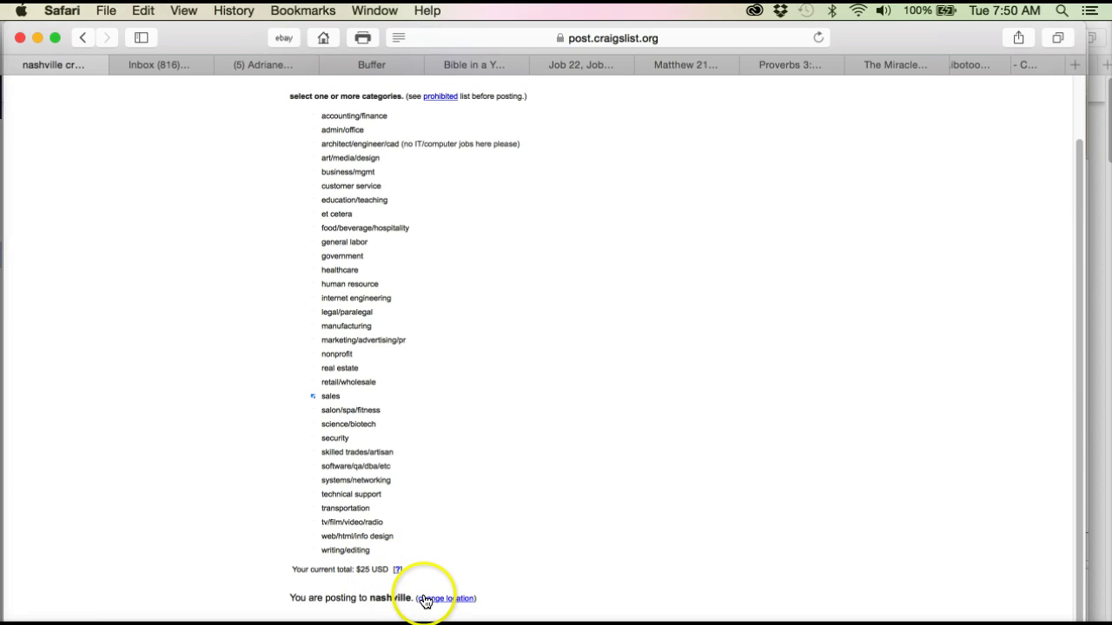
click(330, 400)
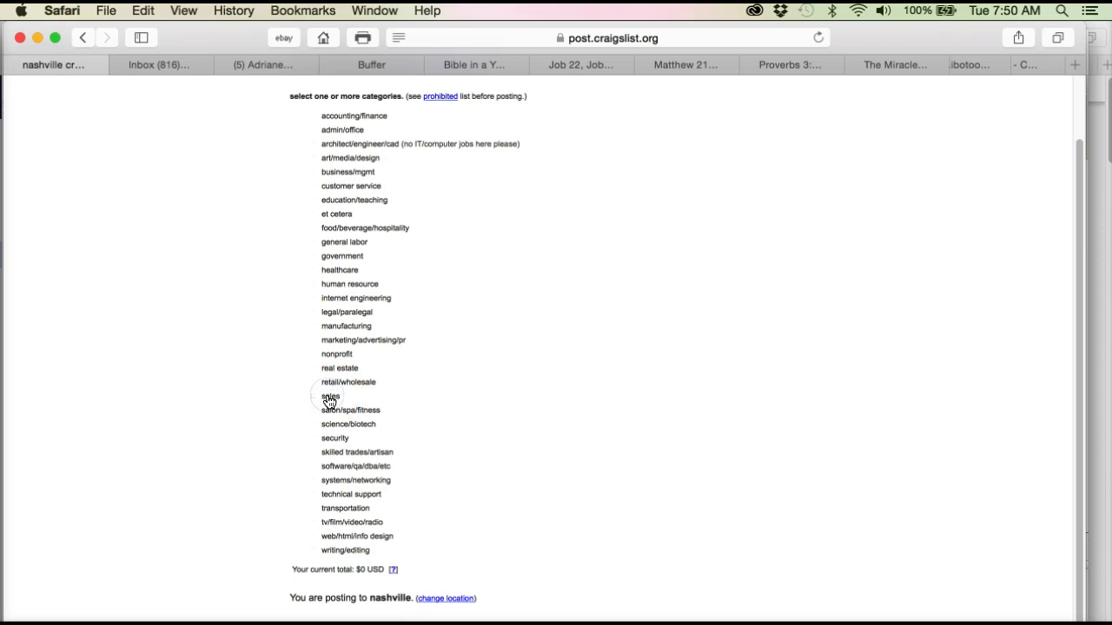
double_click(330, 400)
key(super+plus)
key(super+plus)
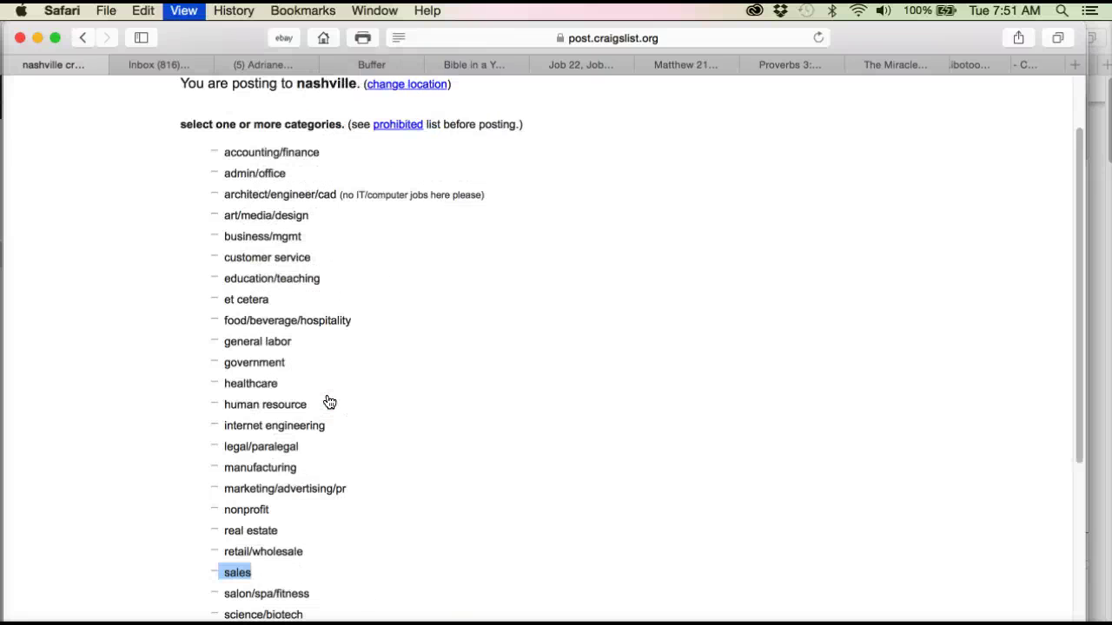
key(super+plus)
scroll(430, 405, down, 5)
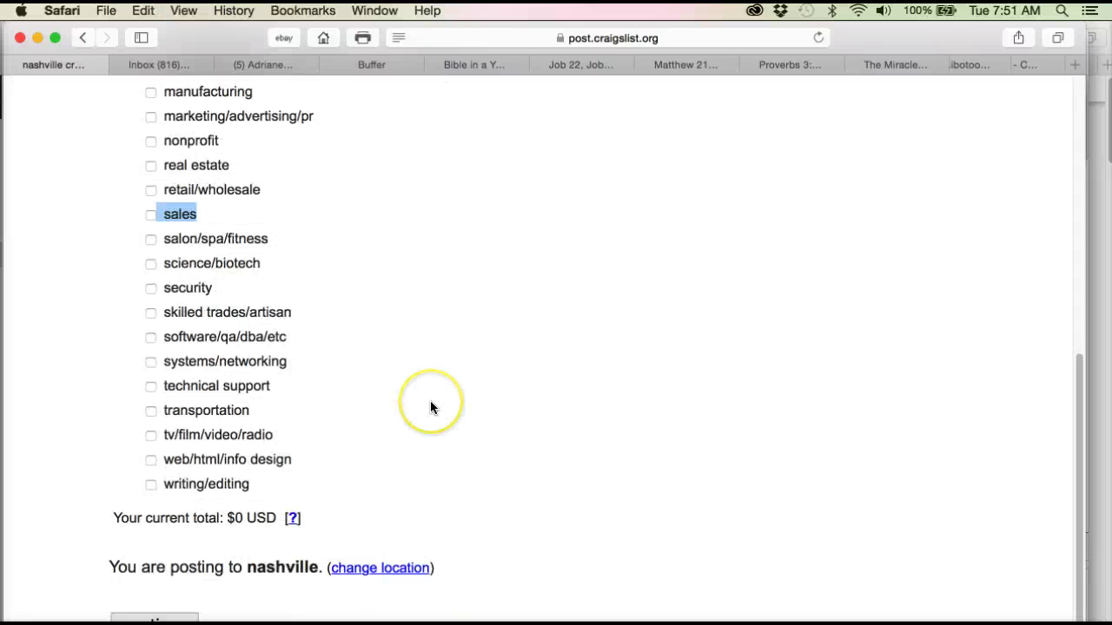
Step: Submit the category, re-tick sales on the reloaded page, and continue to the posting form
click(187, 616)
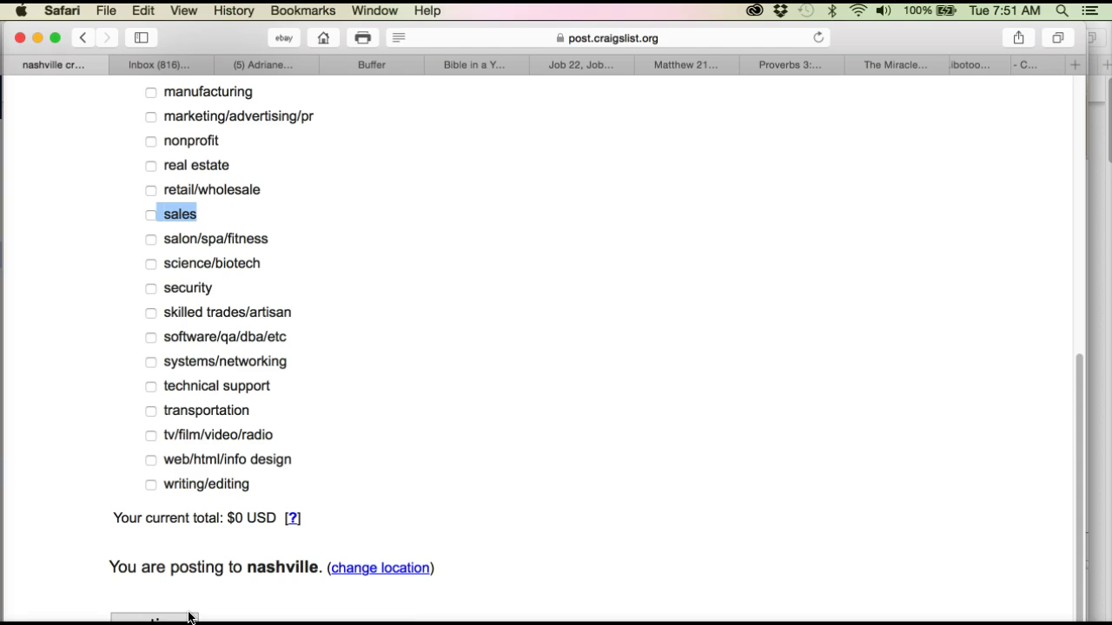
click(188, 617)
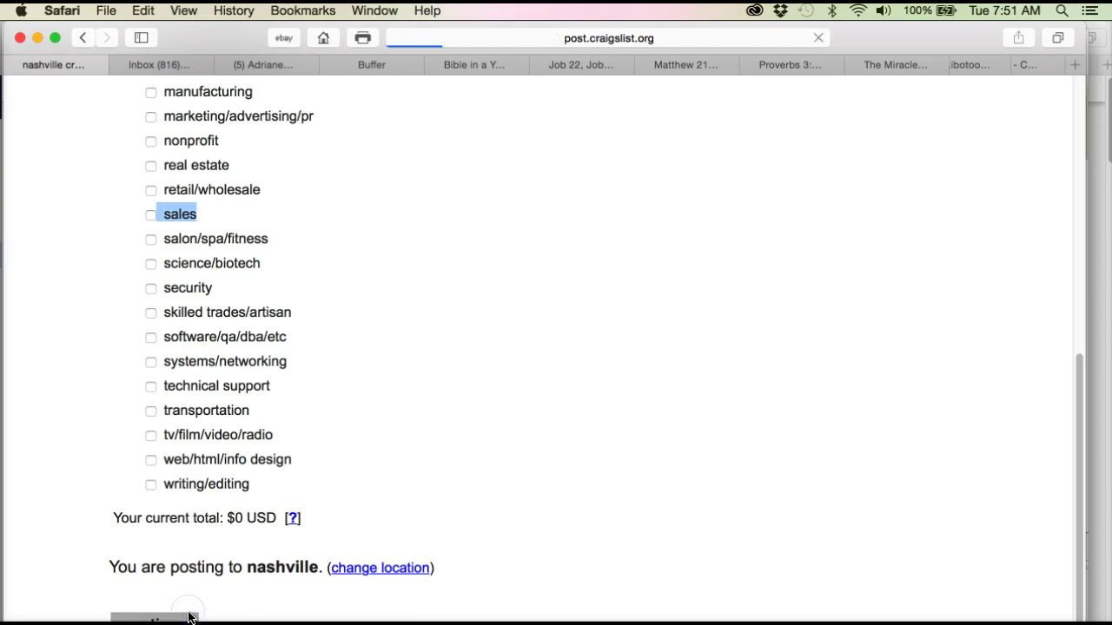
click(232, 583)
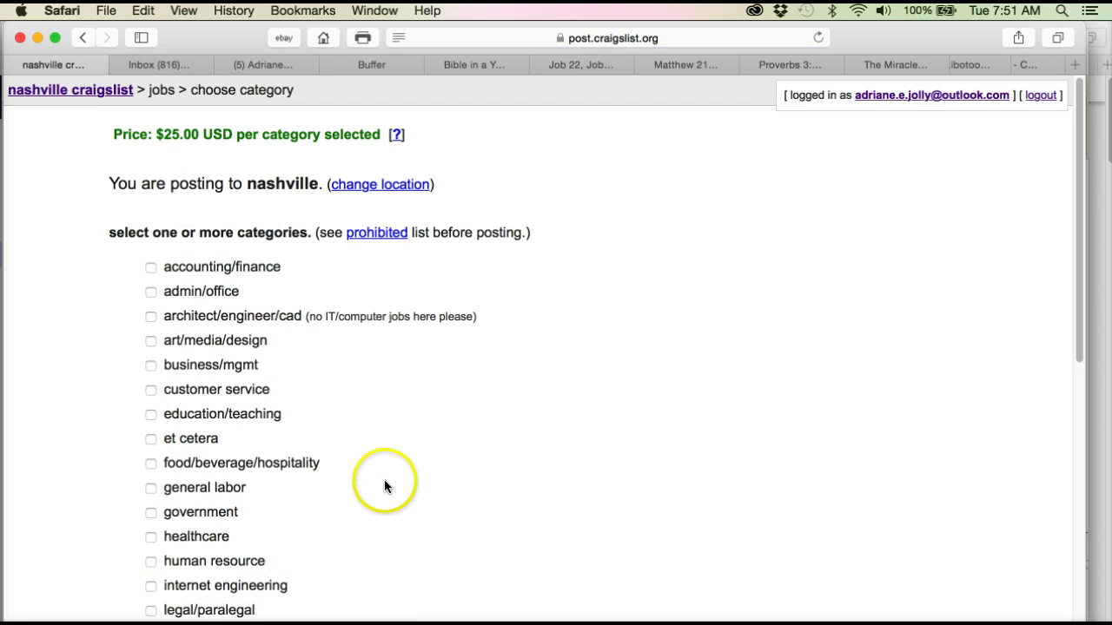
scroll(312, 464, down, 5)
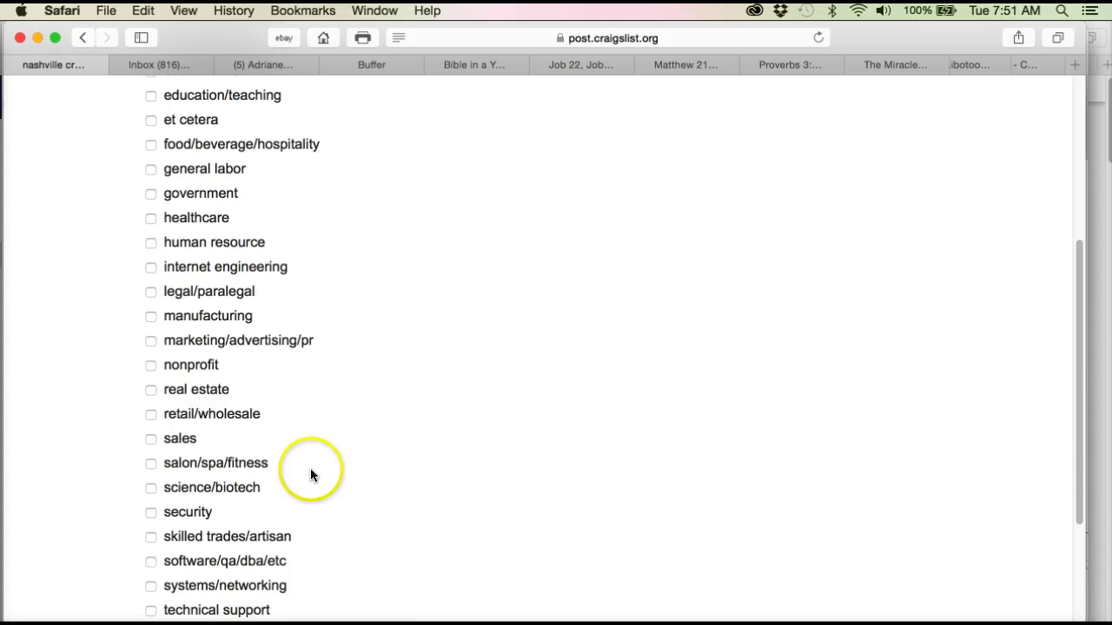
click(176, 446)
scroll(478, 496, down, 4)
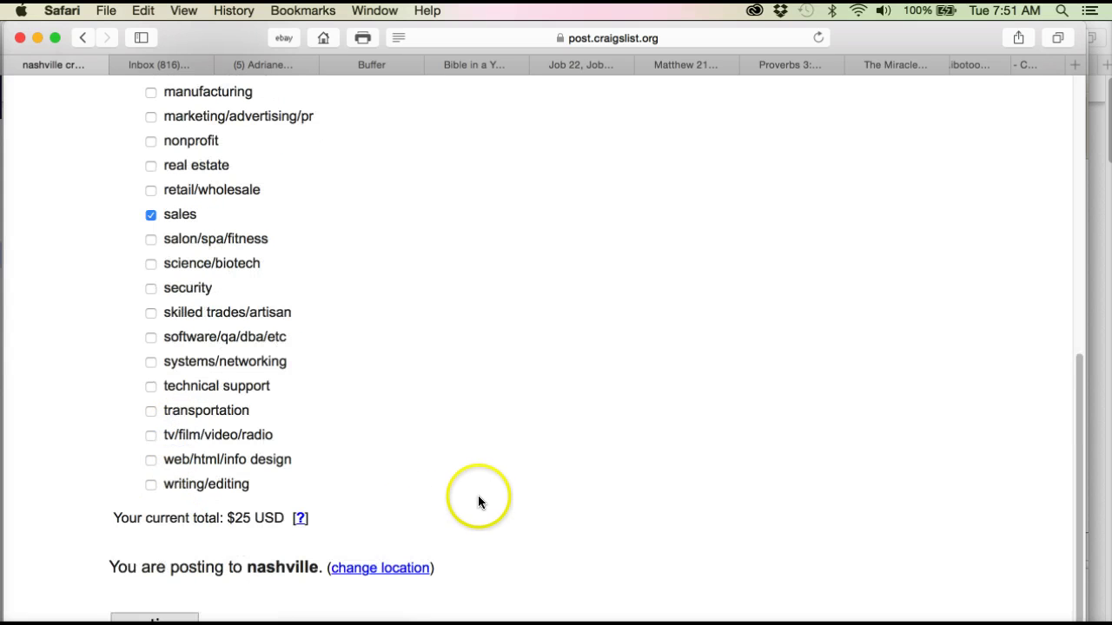
click(159, 617)
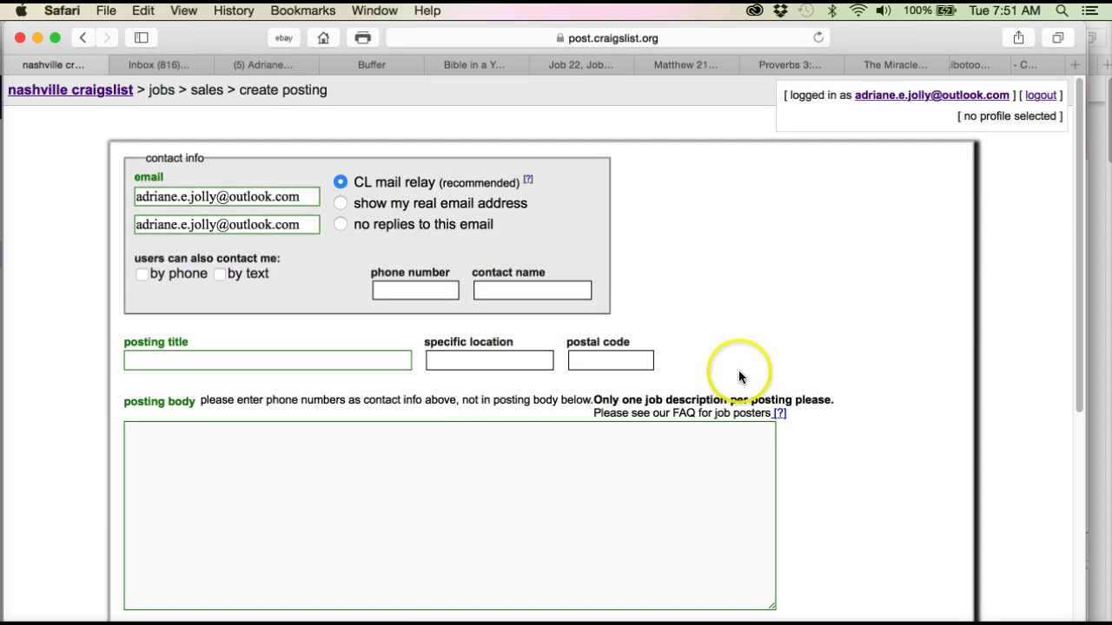
Step: Enter the posting title 'Listing Agents Needed- Paid Daily'
scroll(825, 372, down, 4)
scroll(826, 372, up, 2)
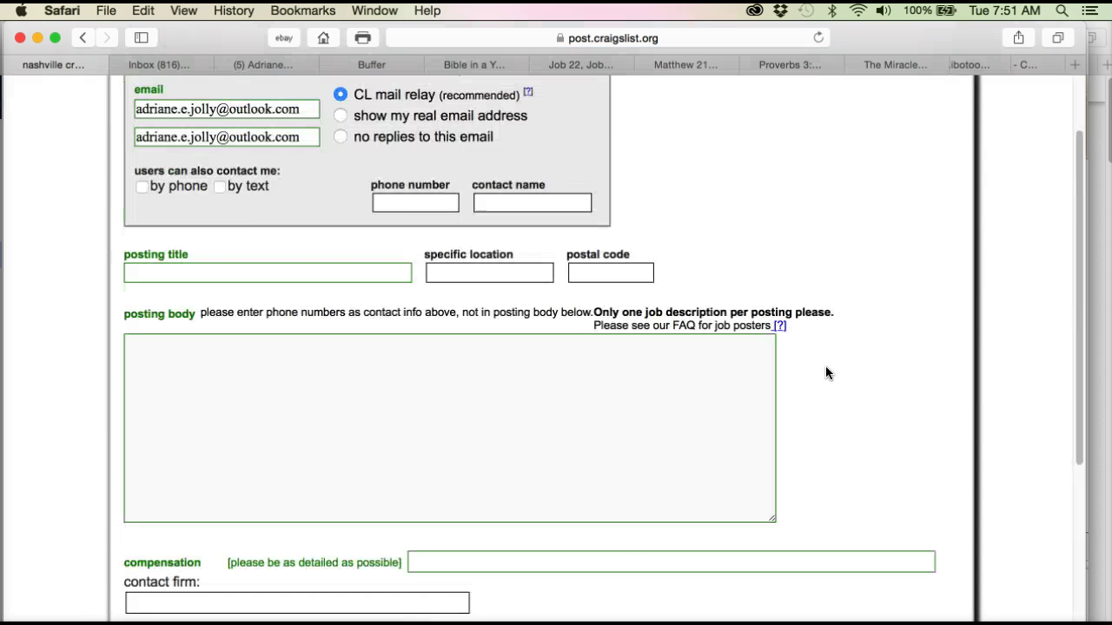
scroll(825, 372, up, 2)
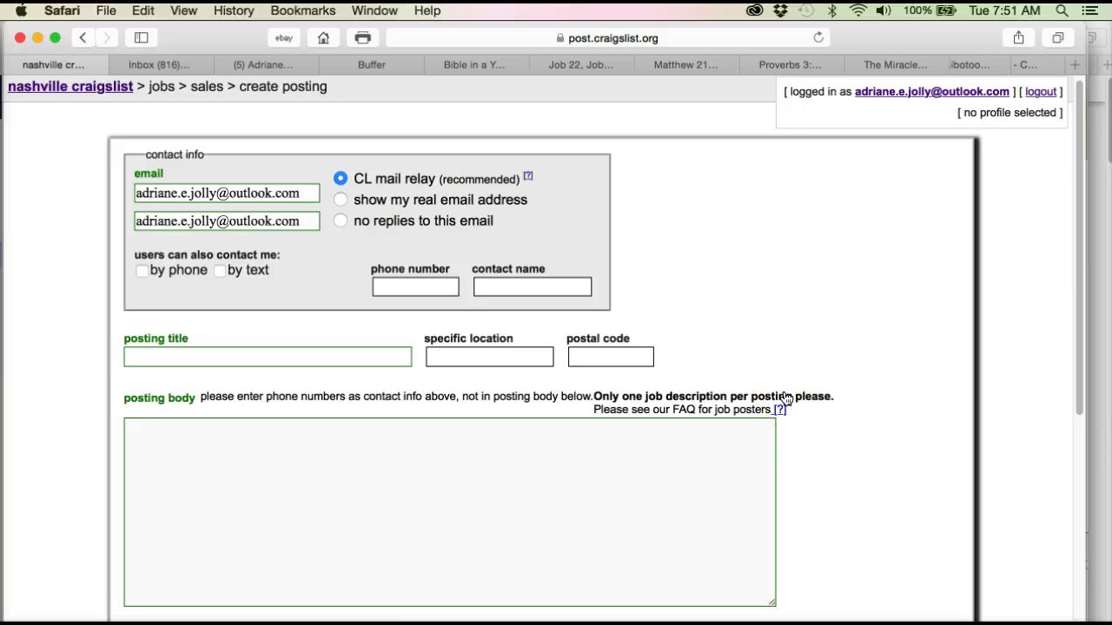
click(855, 359)
scroll(855, 360, down, 2)
scroll(855, 360, down, 2)
scroll(855, 360, down, 3)
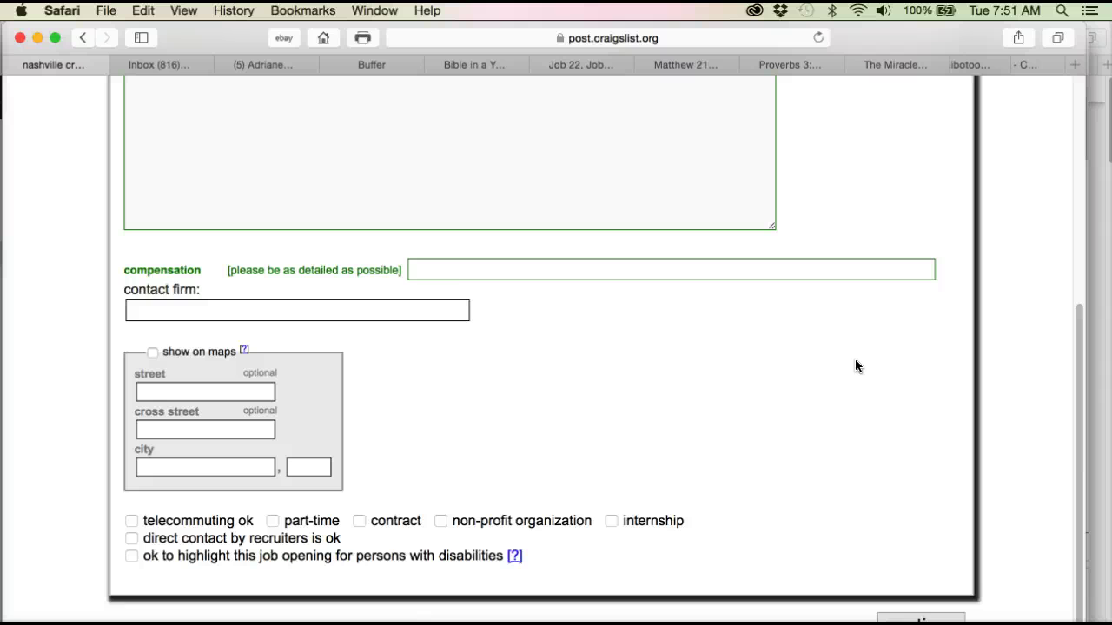
scroll(855, 359, up, 4)
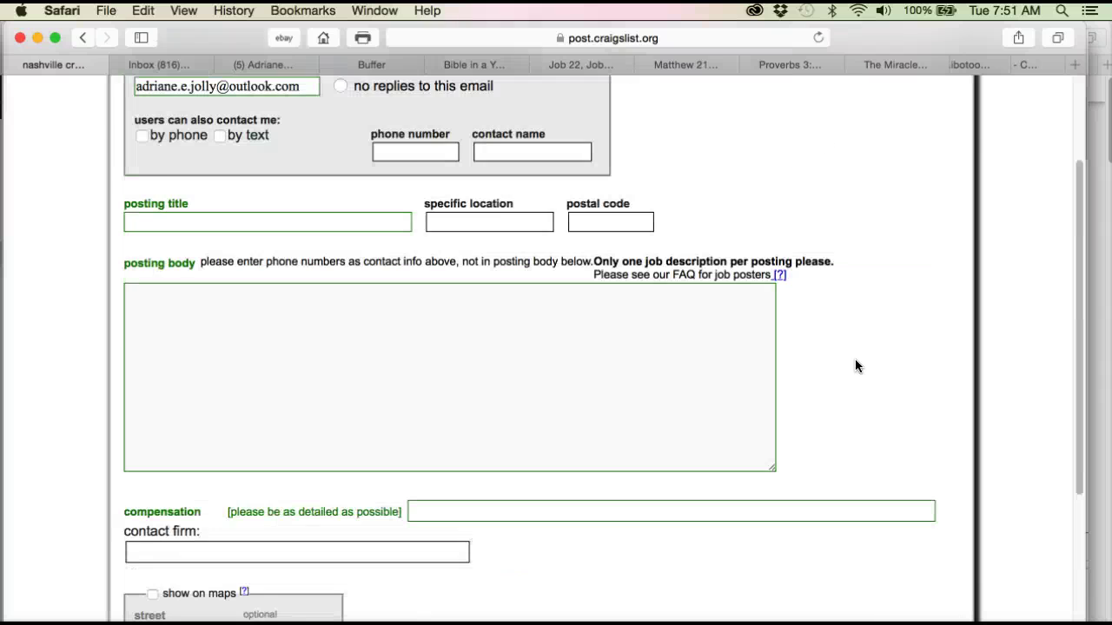
scroll(855, 359, up, 3)
click(294, 360)
text(Li)
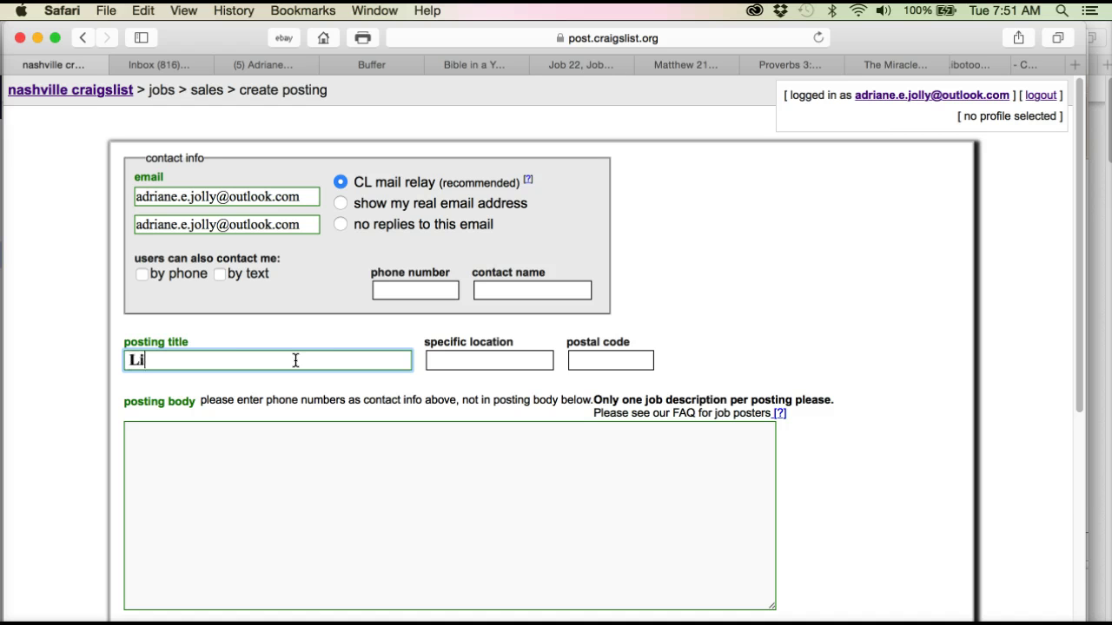
text(sting Agents)
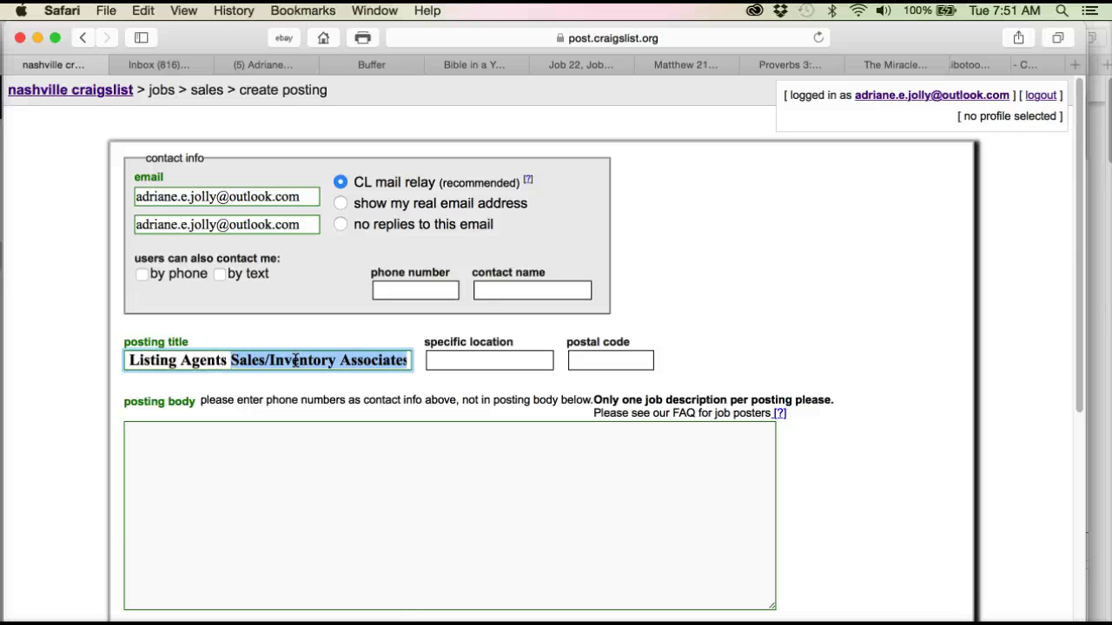
key(BackSpace)
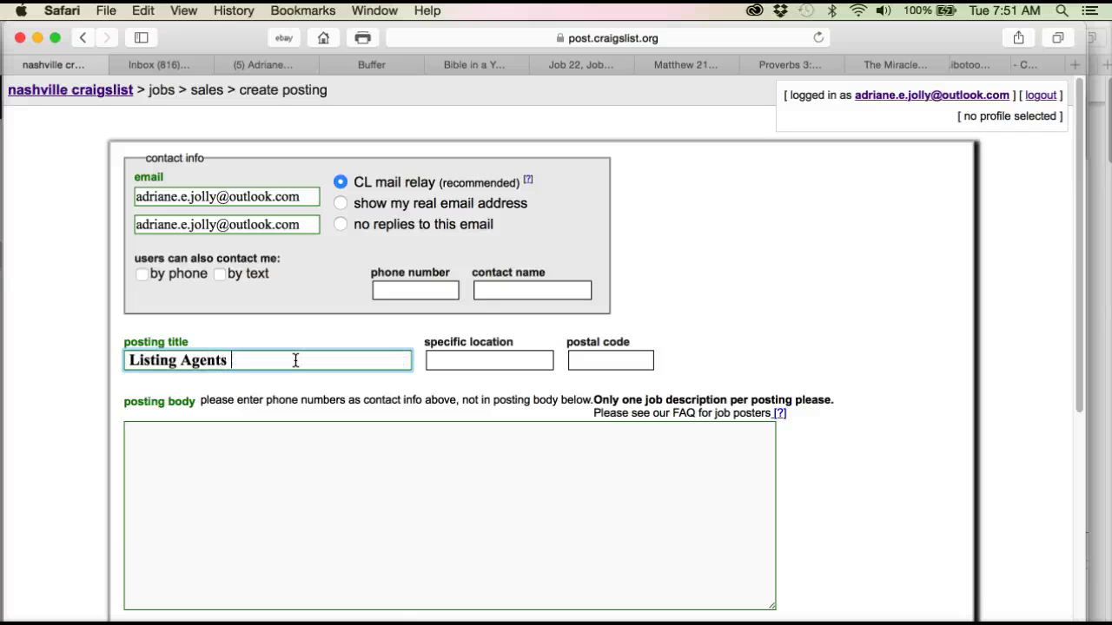
text(Needed- Paid Daily)
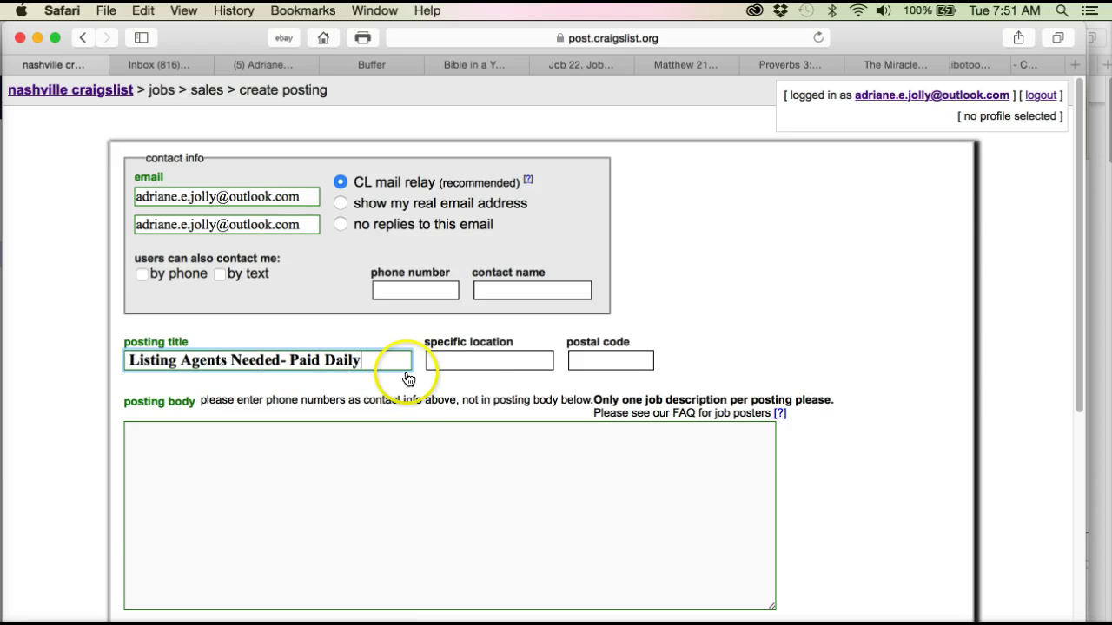
Step: Set the specific location to Remote and the postal code to 00000
click(462, 359)
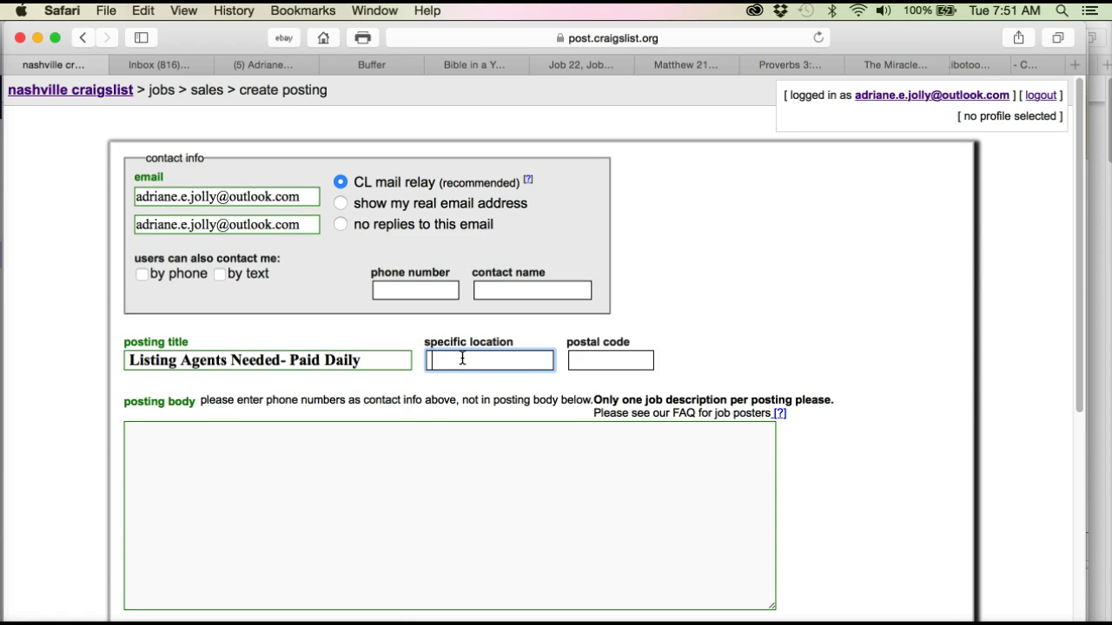
text(Remote)
key(Tab)
text(00)
click(462, 359)
text(0)
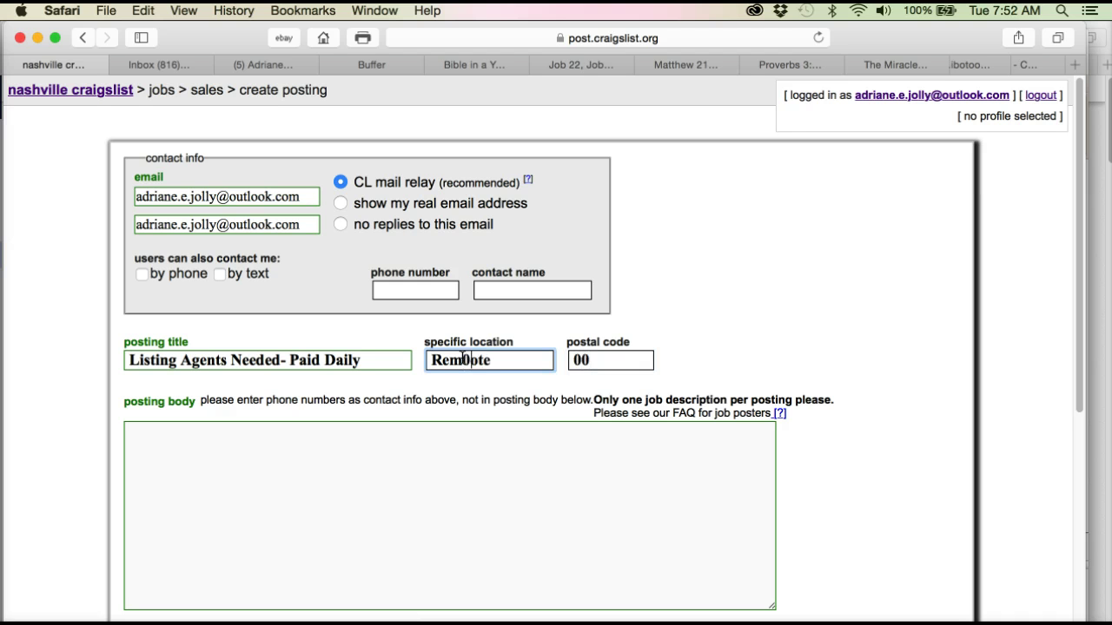
key(BackSpace)
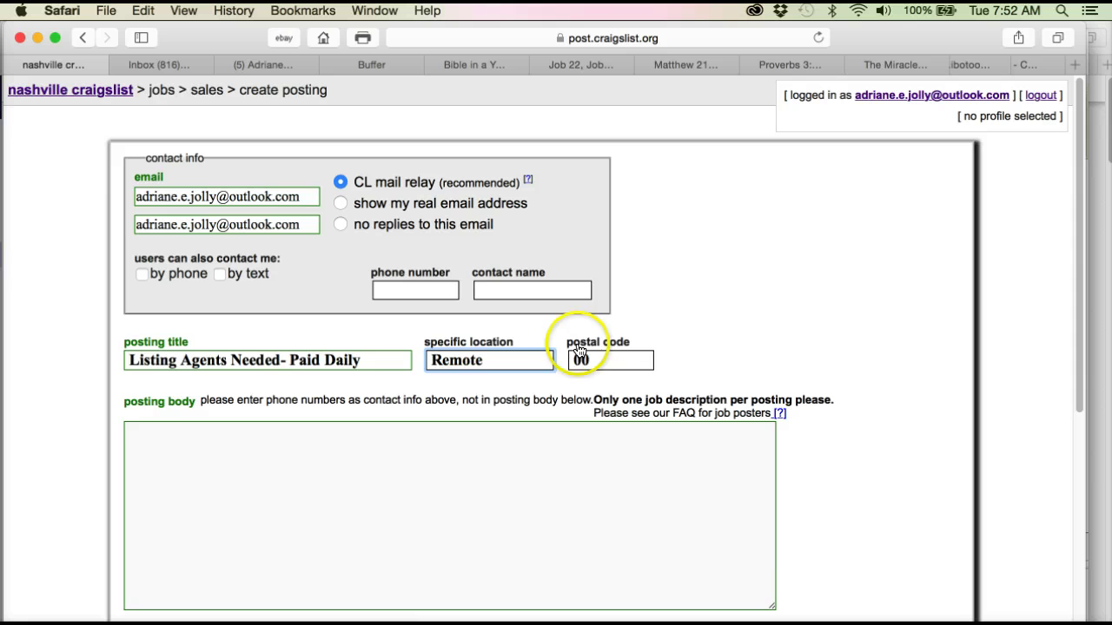
click(609, 356)
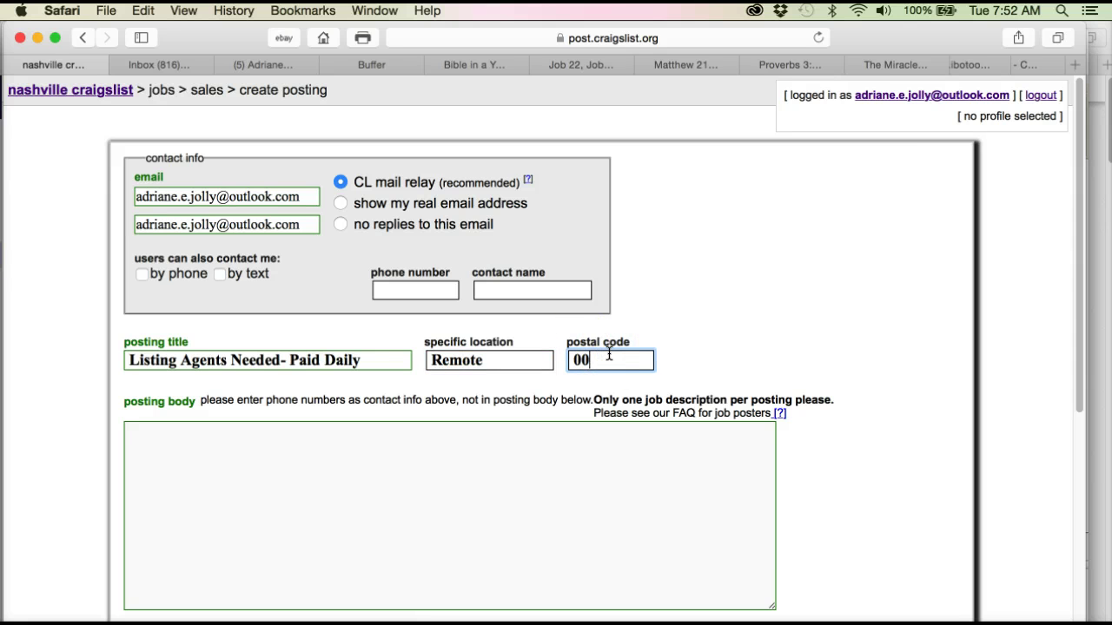
text(000)
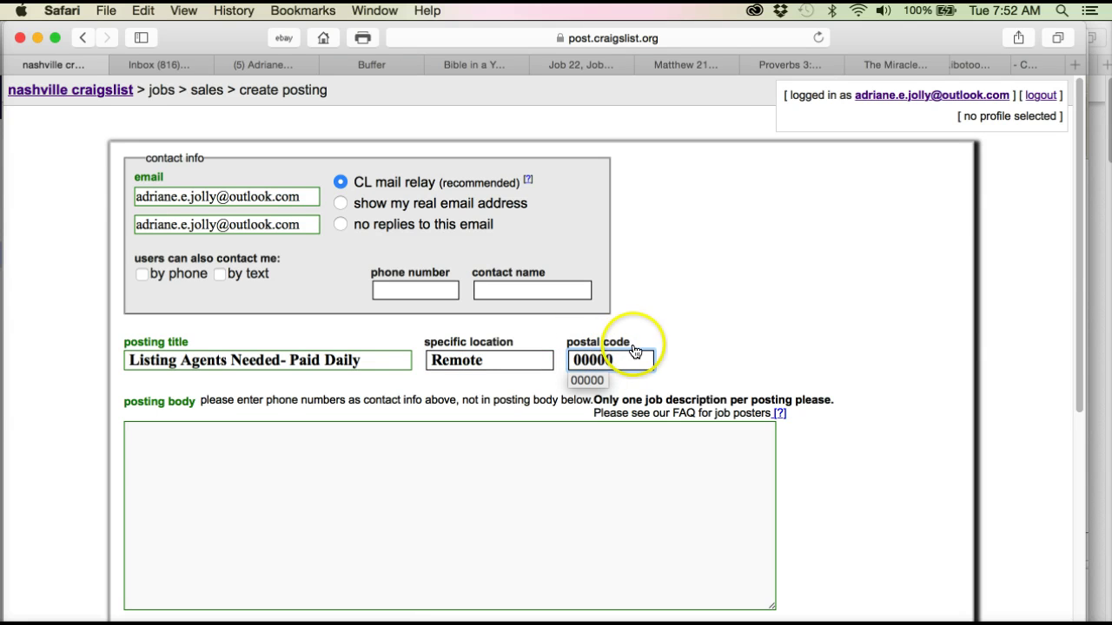
click(850, 547)
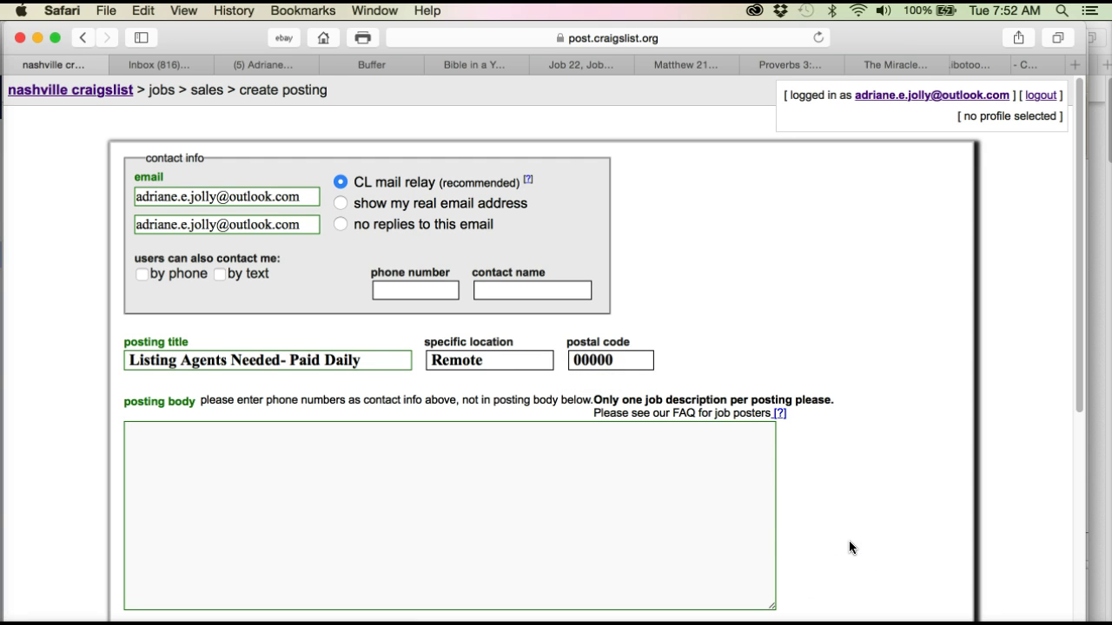
Step: Set compensation to Commission Based and choose no replies to this email
scroll(768, 508, down, 5)
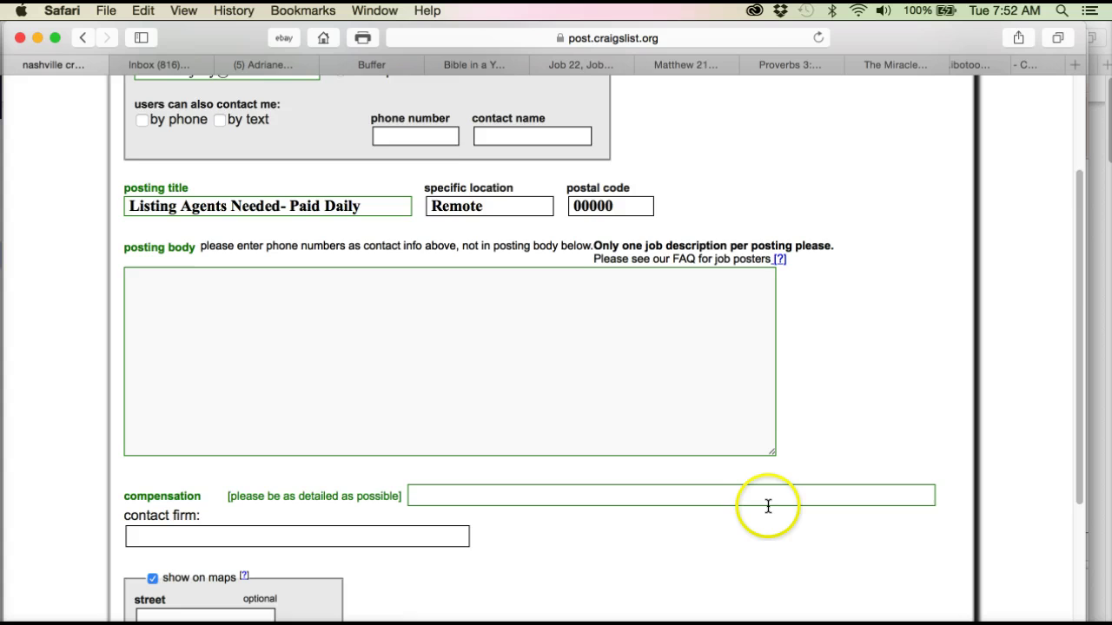
scroll(768, 507, down, 6)
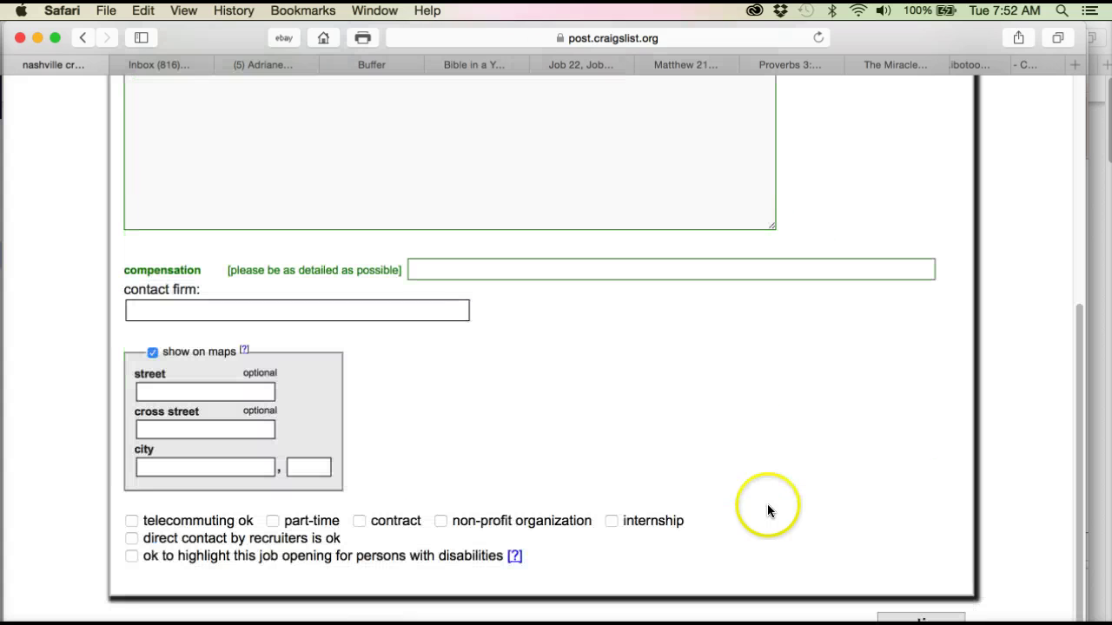
click(470, 276)
text(C)
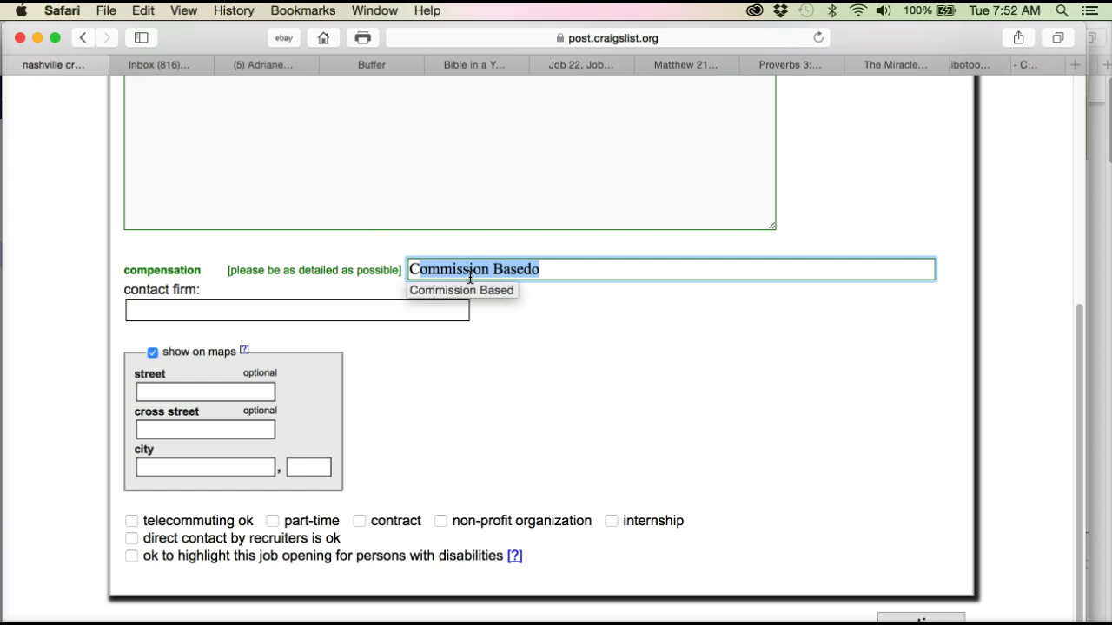
key(Right)
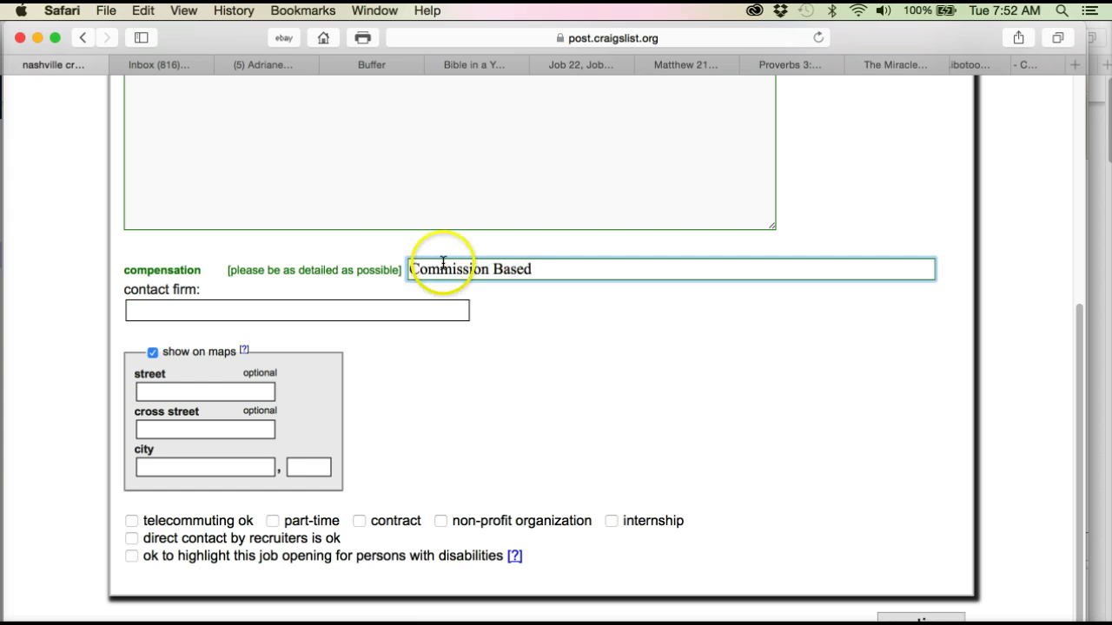
click(310, 308)
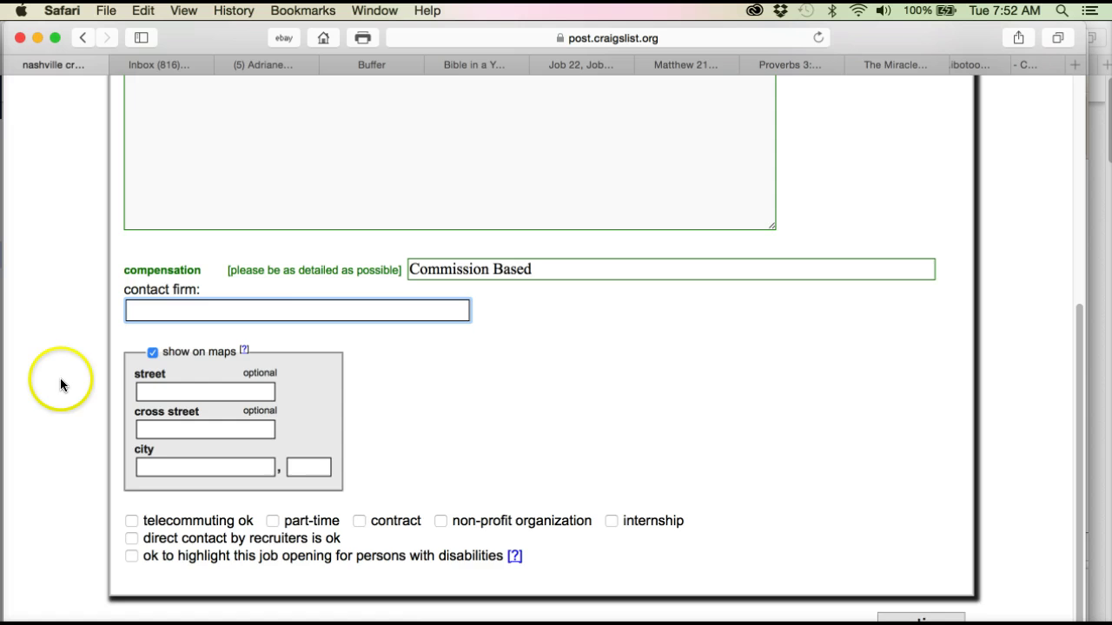
scroll(318, 339, up, 5)
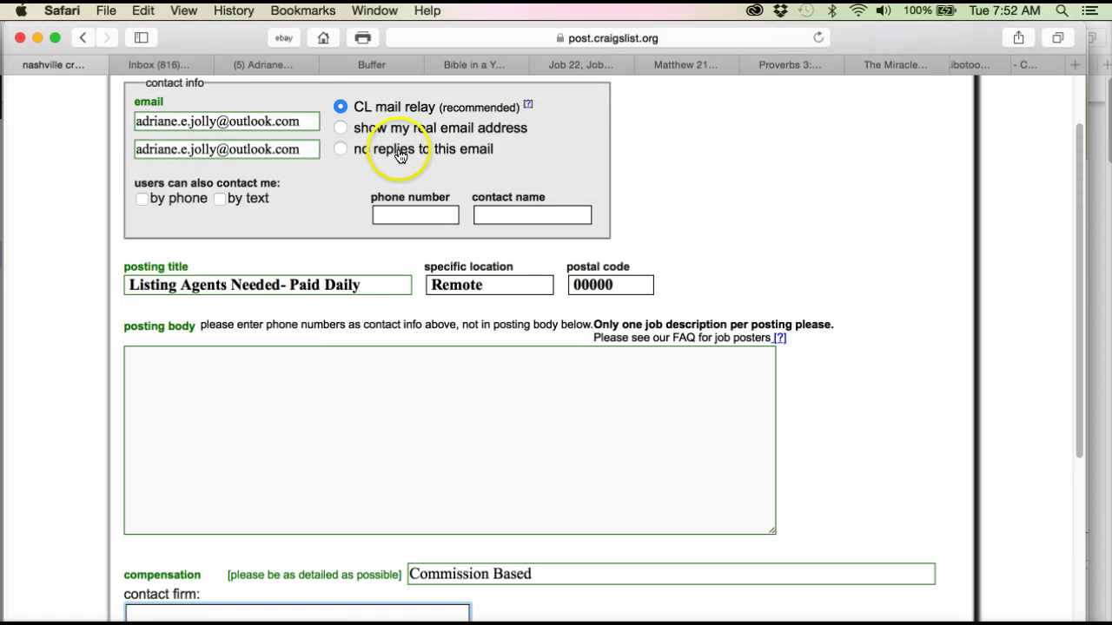
click(341, 149)
scroll(756, 241, down, 5)
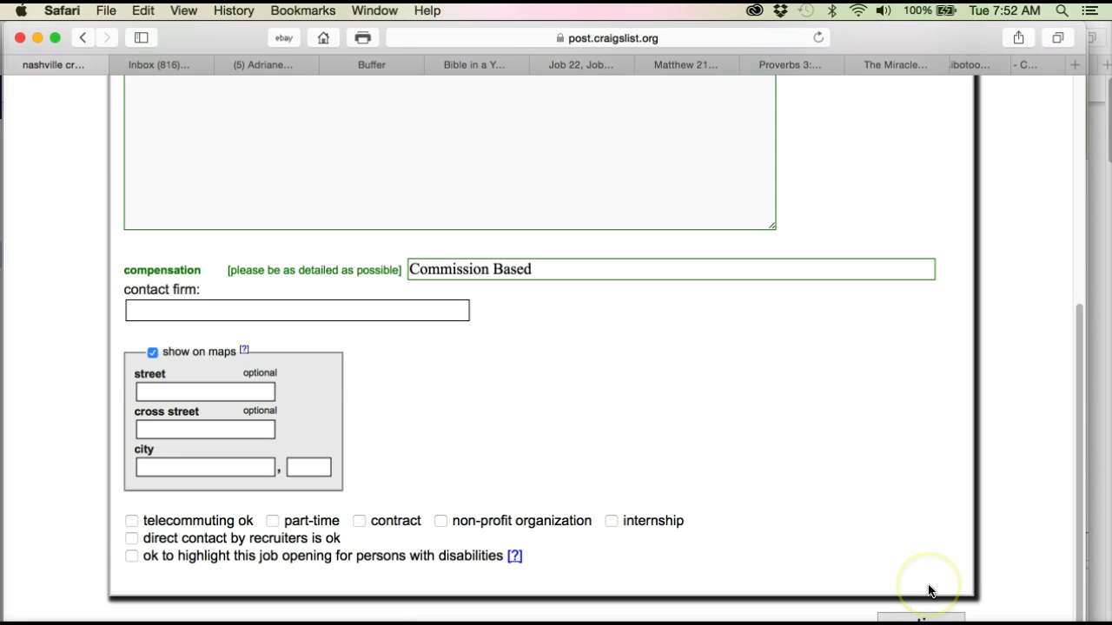
Step: Tick telecommuting, part-time, internship and disabilities options, then submit the form
click(931, 616)
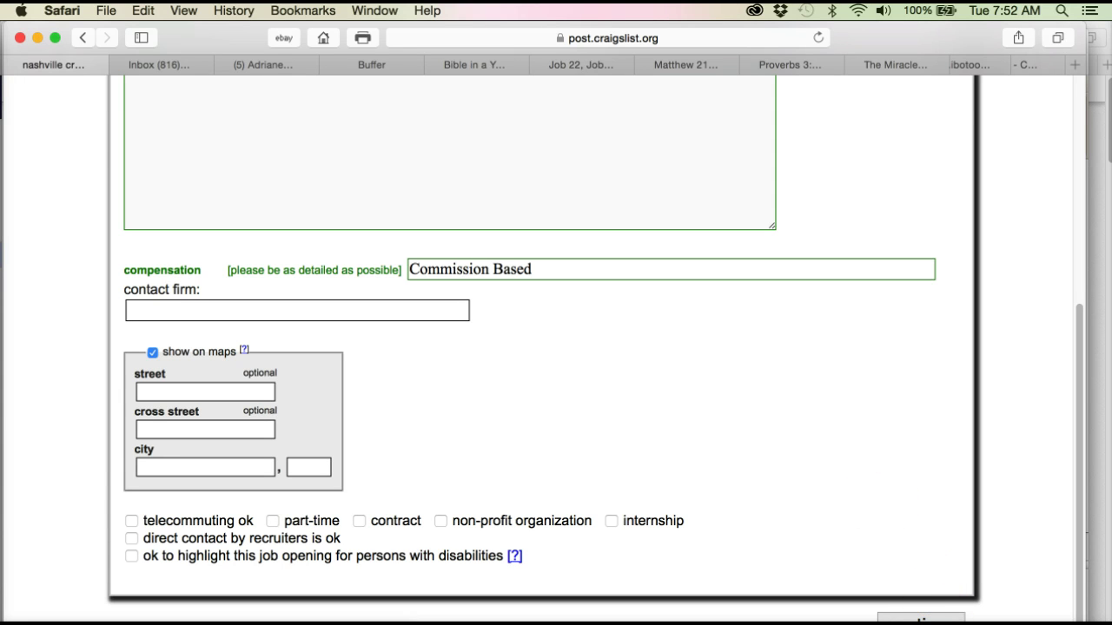
click(131, 520)
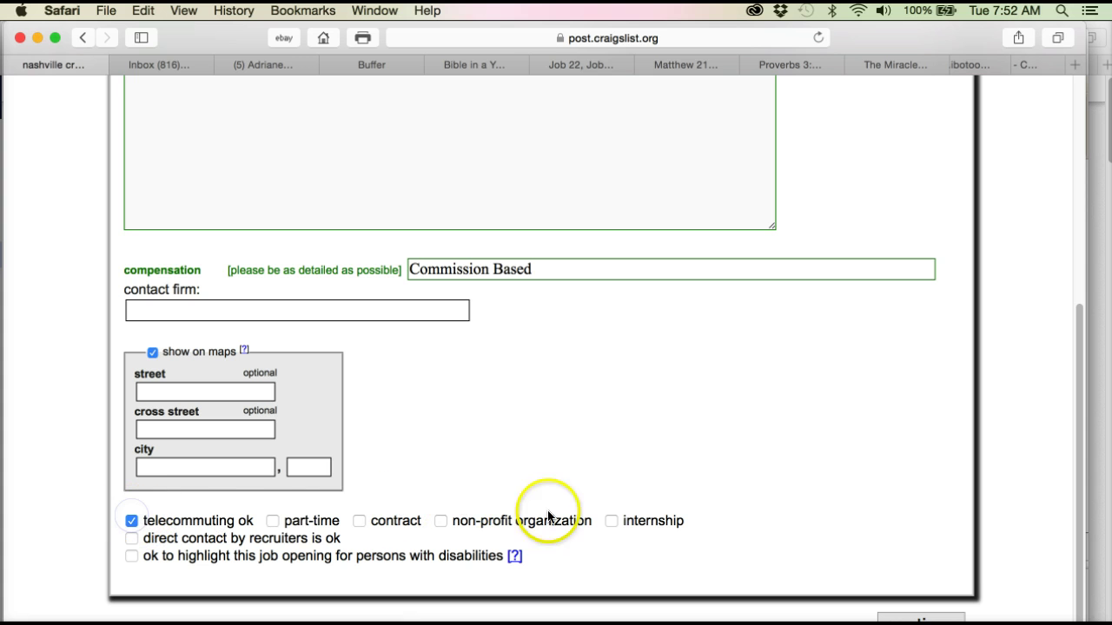
click(273, 520)
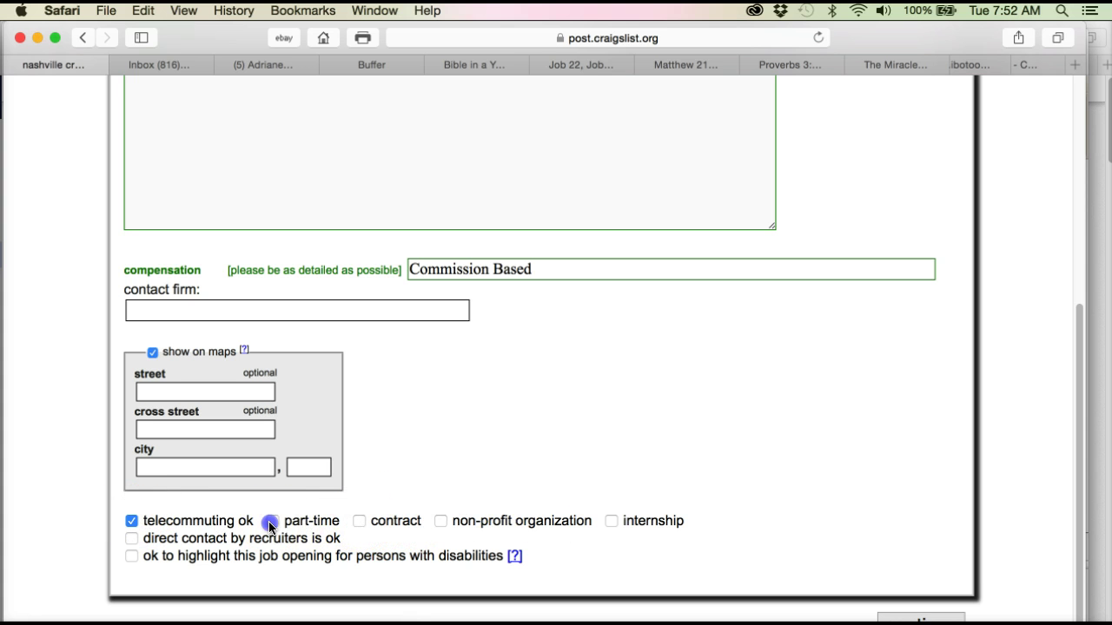
click(657, 519)
click(131, 556)
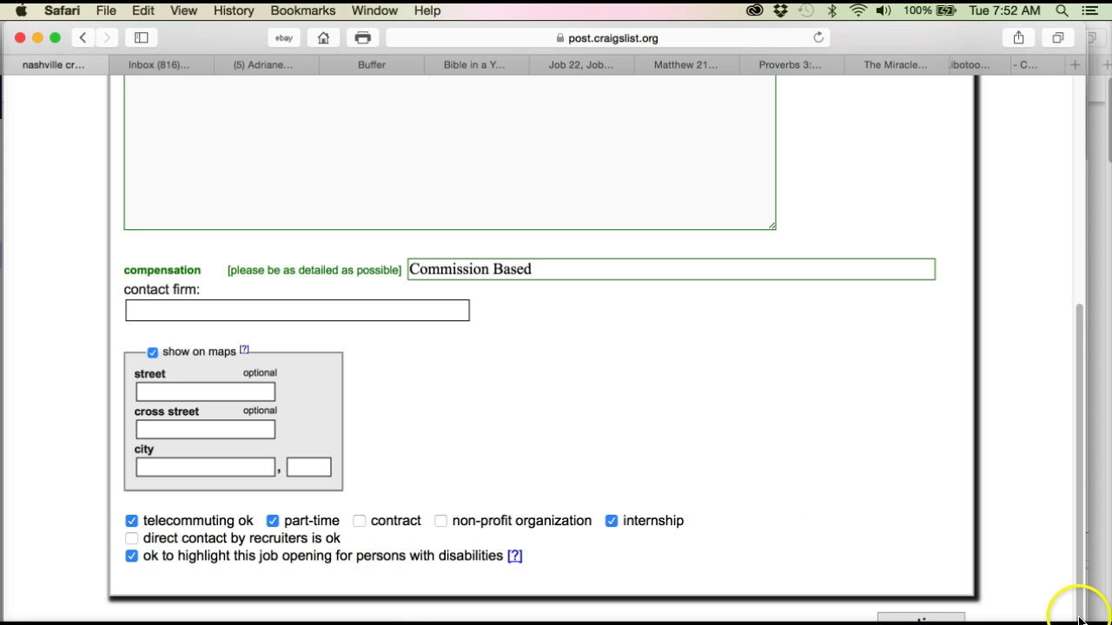
click(932, 616)
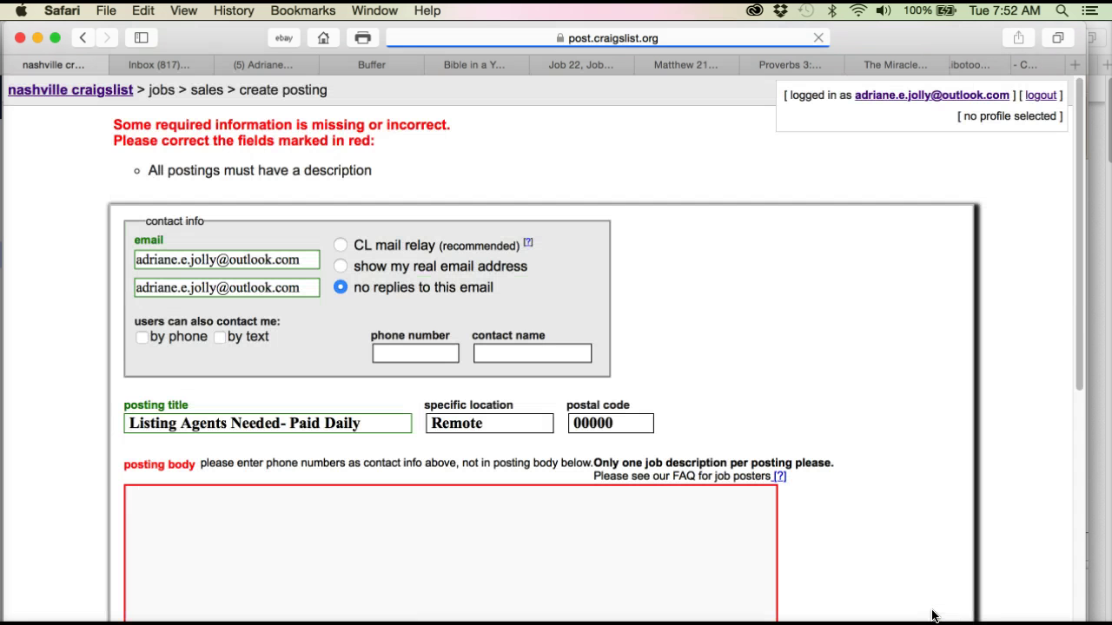
Step: Copy the title 'Listing Agents Needed- Paid Daily' into the posting body and resubmit
scroll(527, 505, down, 5)
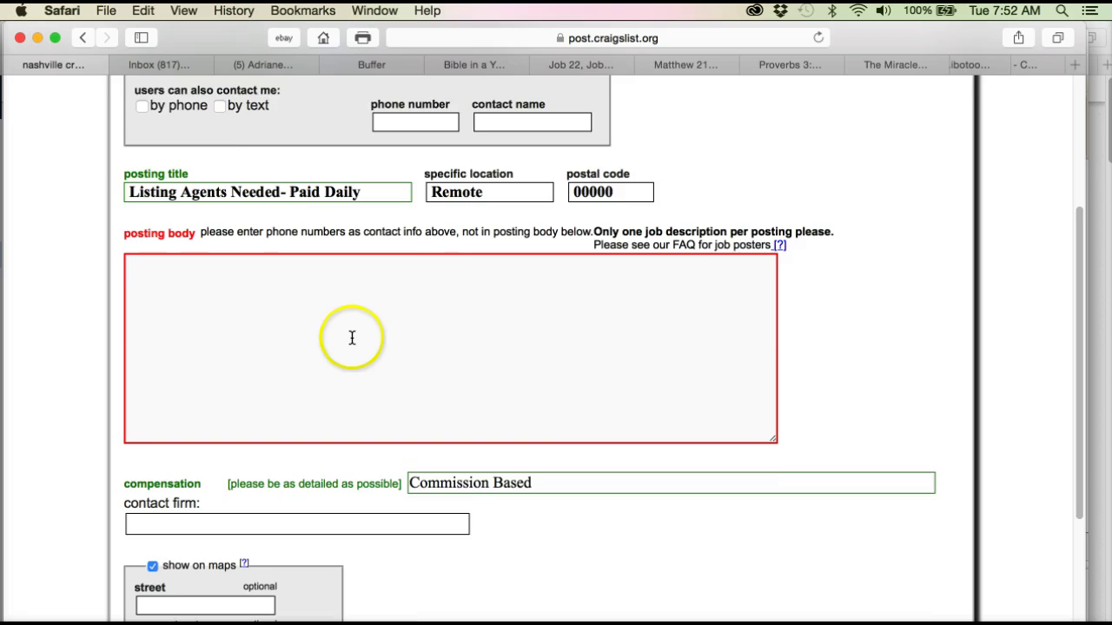
scroll(355, 338, up, 3)
click(149, 297)
triple_click(235, 315)
key(super+c)
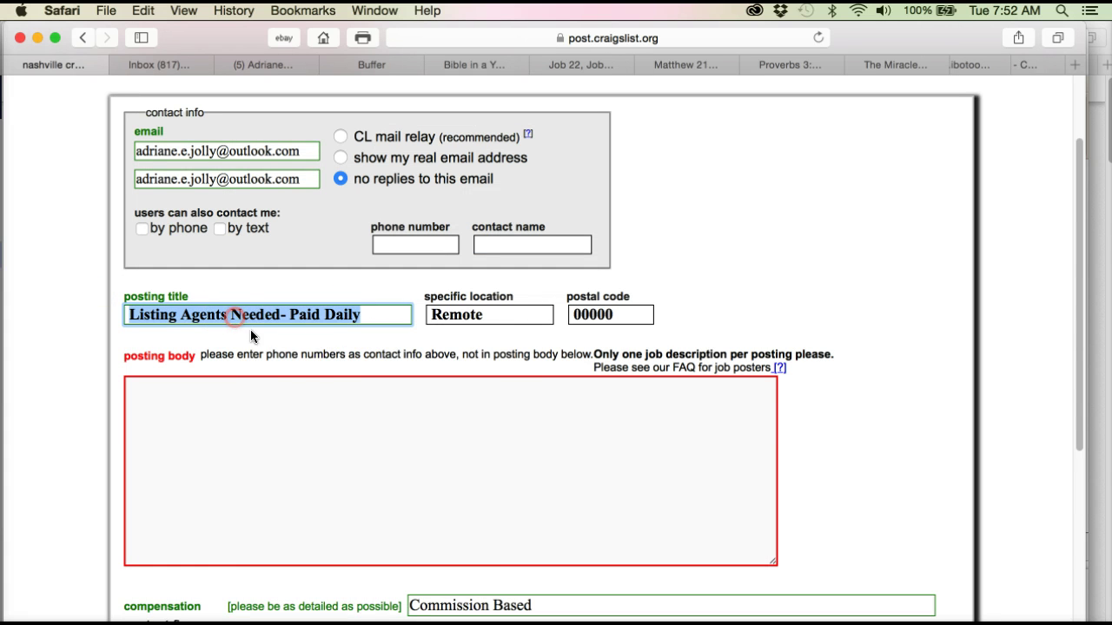
right_click(251, 327)
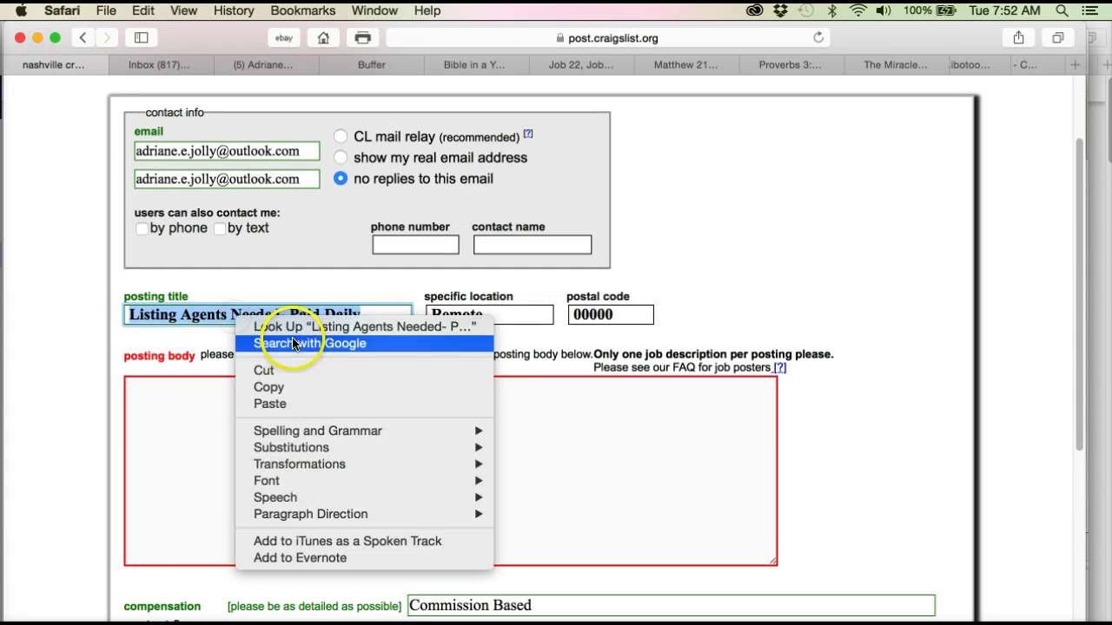
click(269, 386)
click(194, 398)
right_click(195, 398)
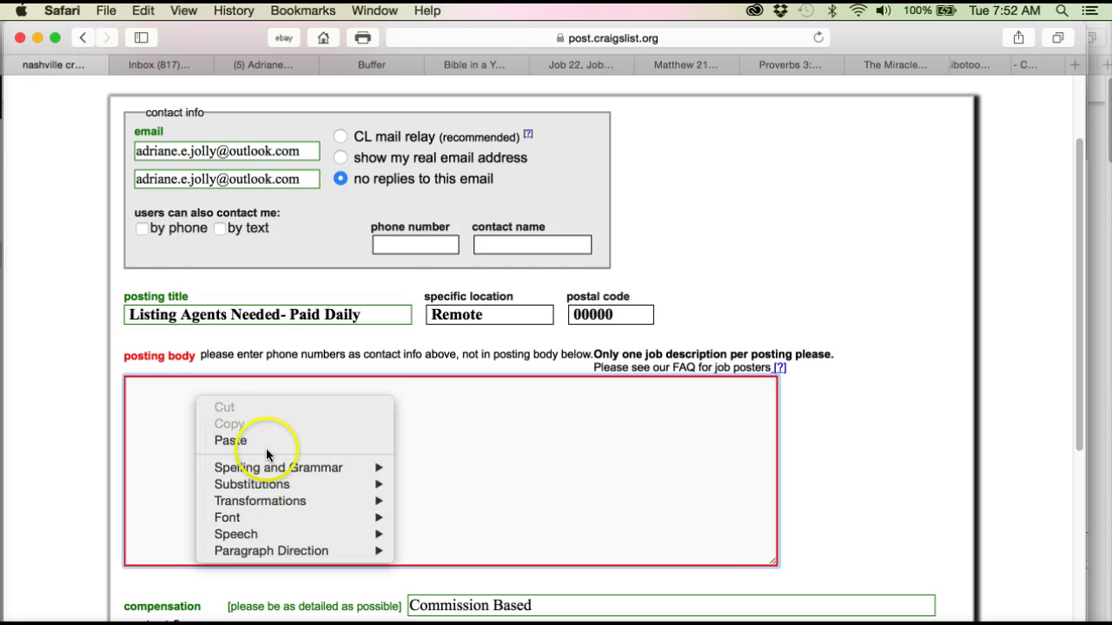
click(253, 441)
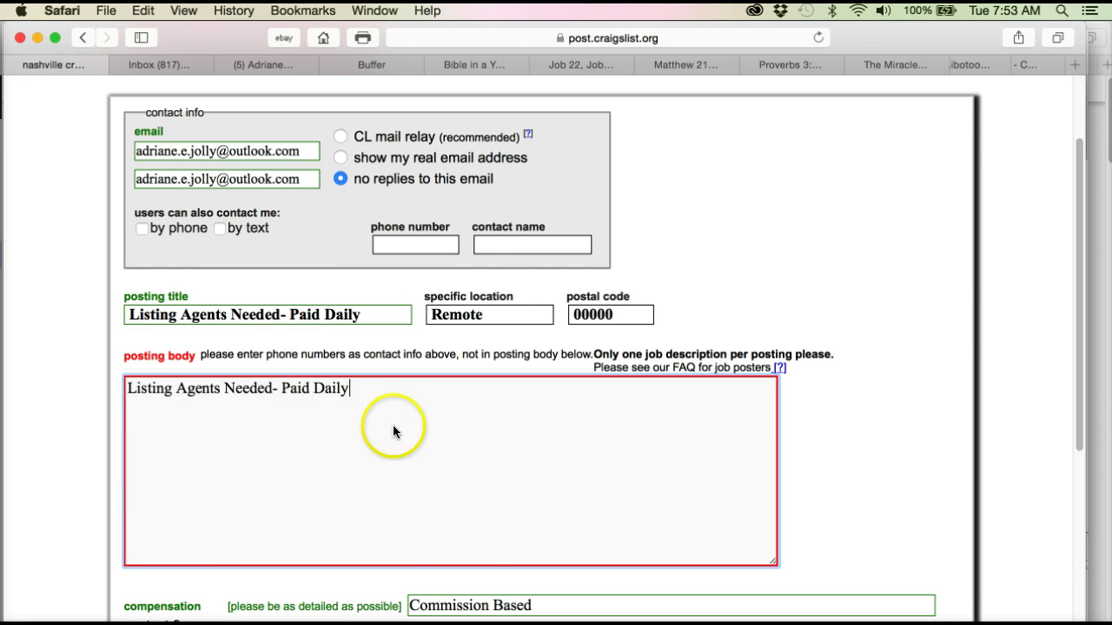
scroll(799, 461, down, 5)
click(952, 610)
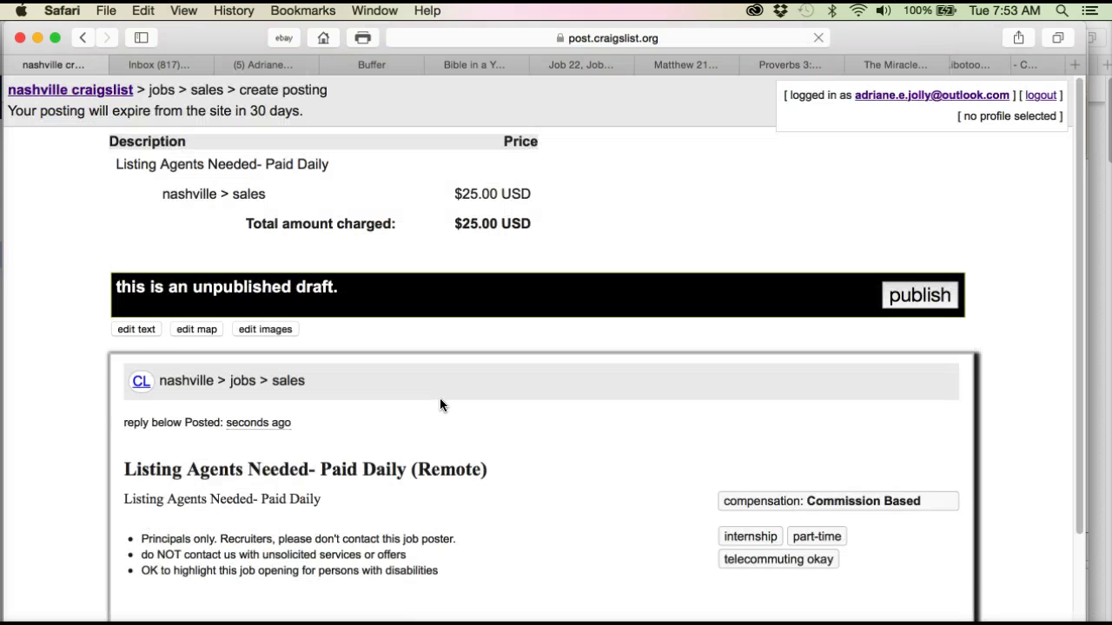
Step: Scroll down the draft preview and open 'edit images'
scroll(440, 404, down, 2)
scroll(439, 404, down, 2)
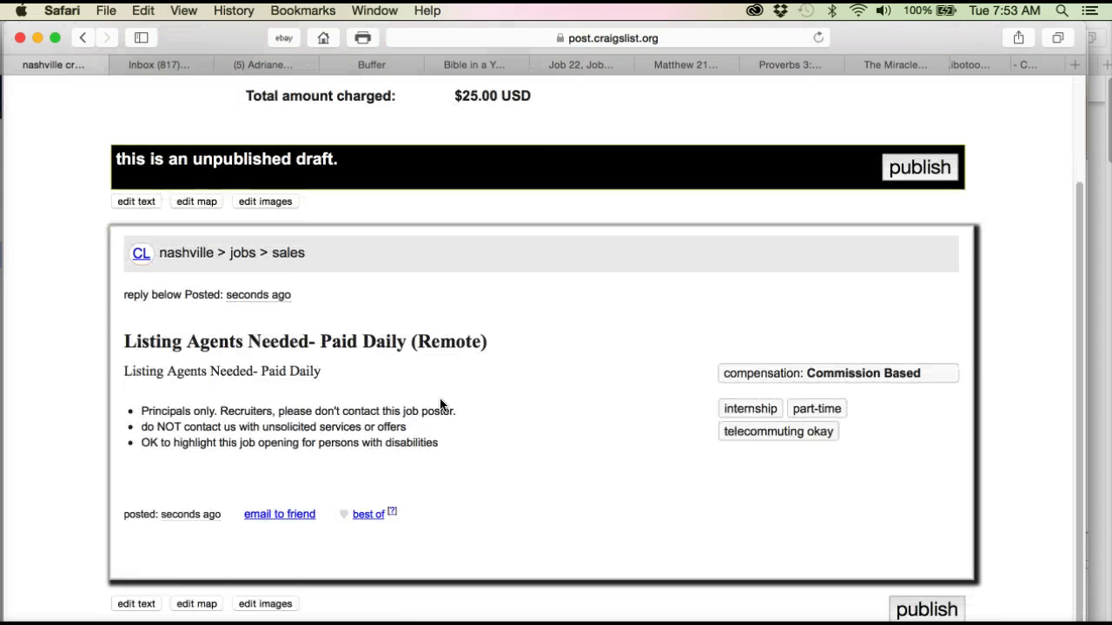
click(265, 603)
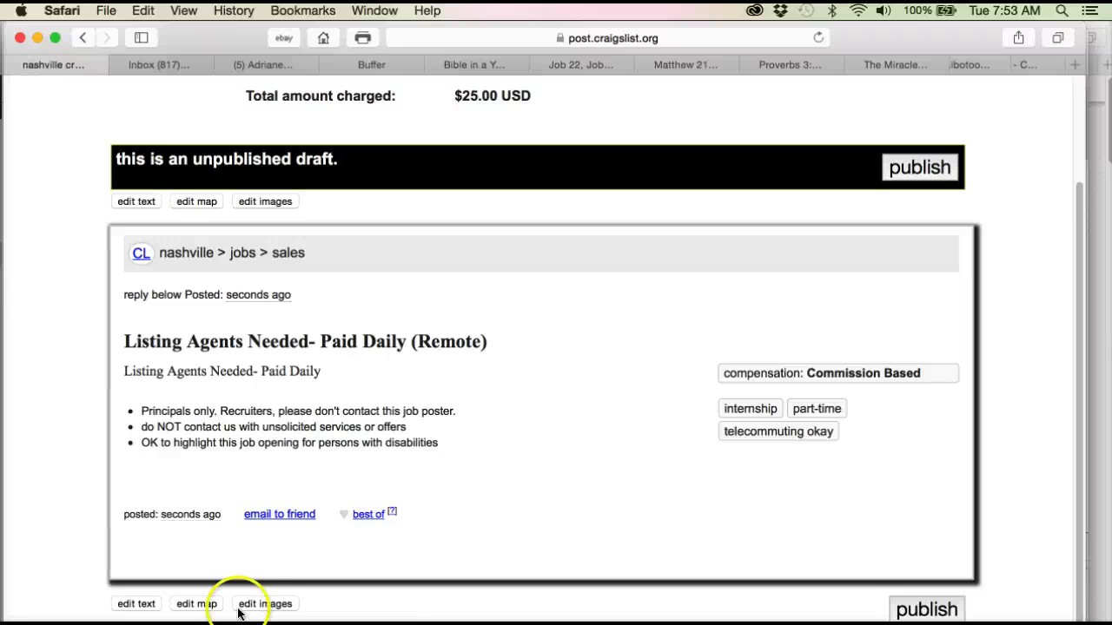
click(259, 606)
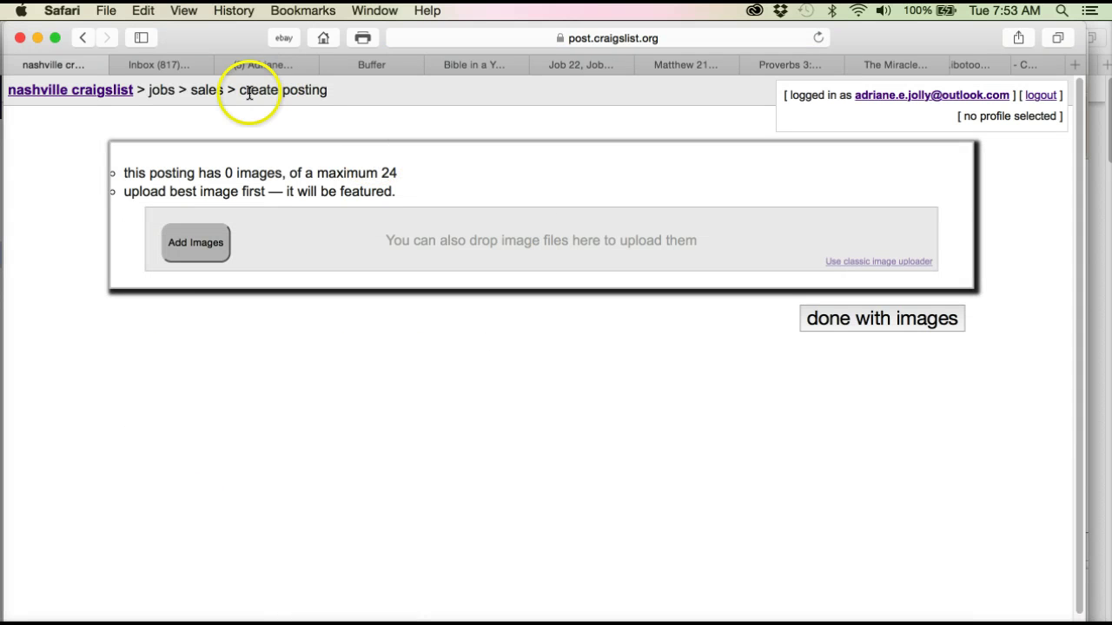
Step: Start adding an image with the Add Images button on the upload page
click(225, 254)
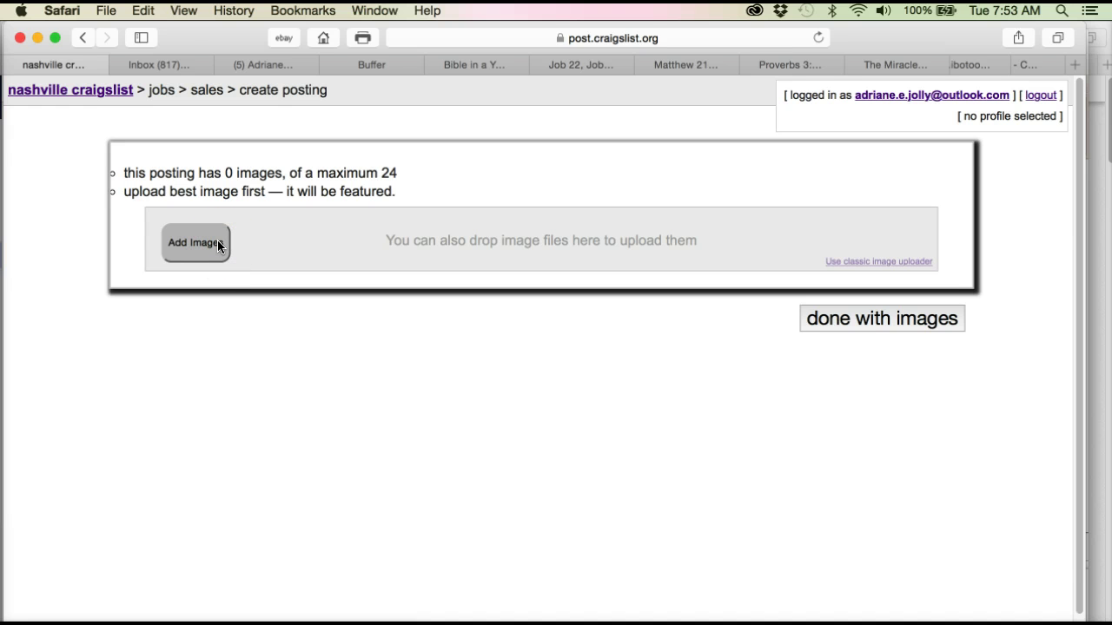
click(184, 393)
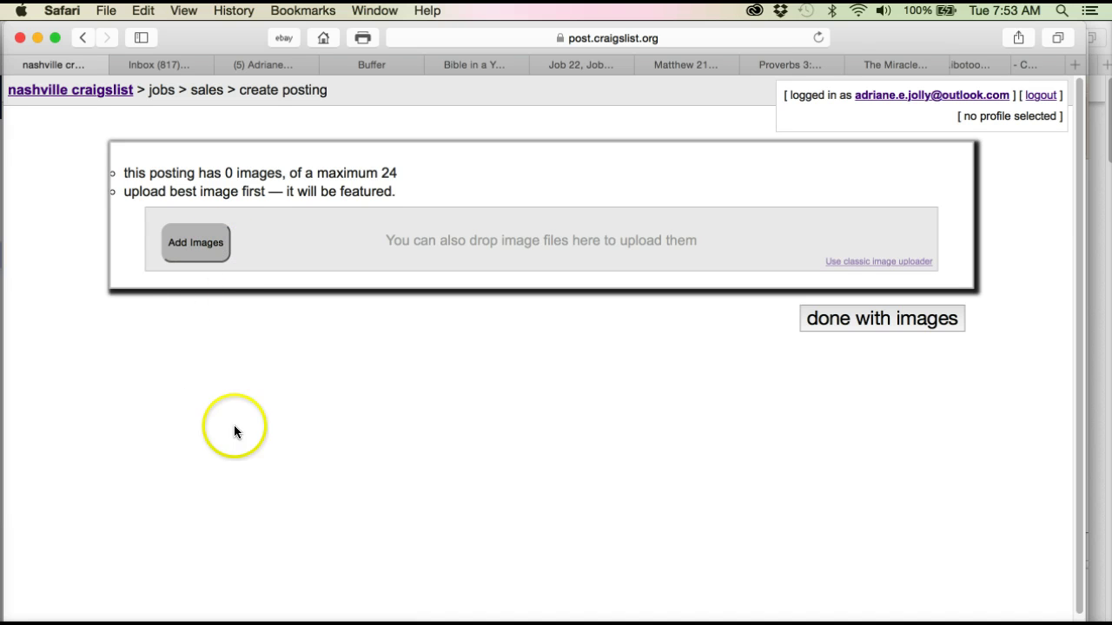
Step: Open the file picker, Show All Pictures images, and scroll the thumbnails looking for the flyer
click(208, 256)
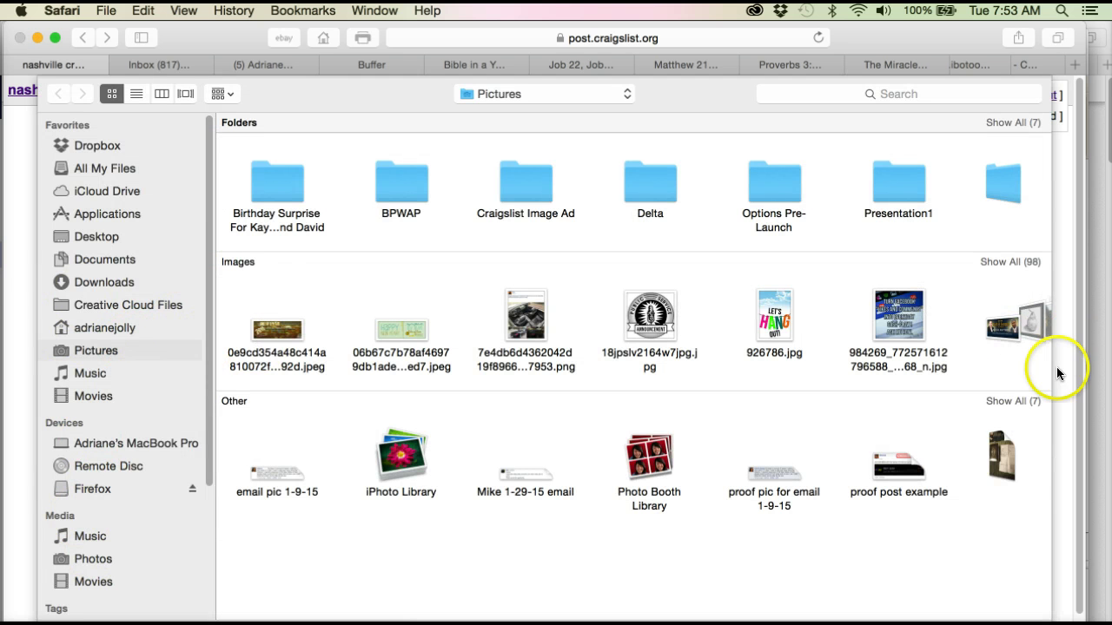
click(1007, 262)
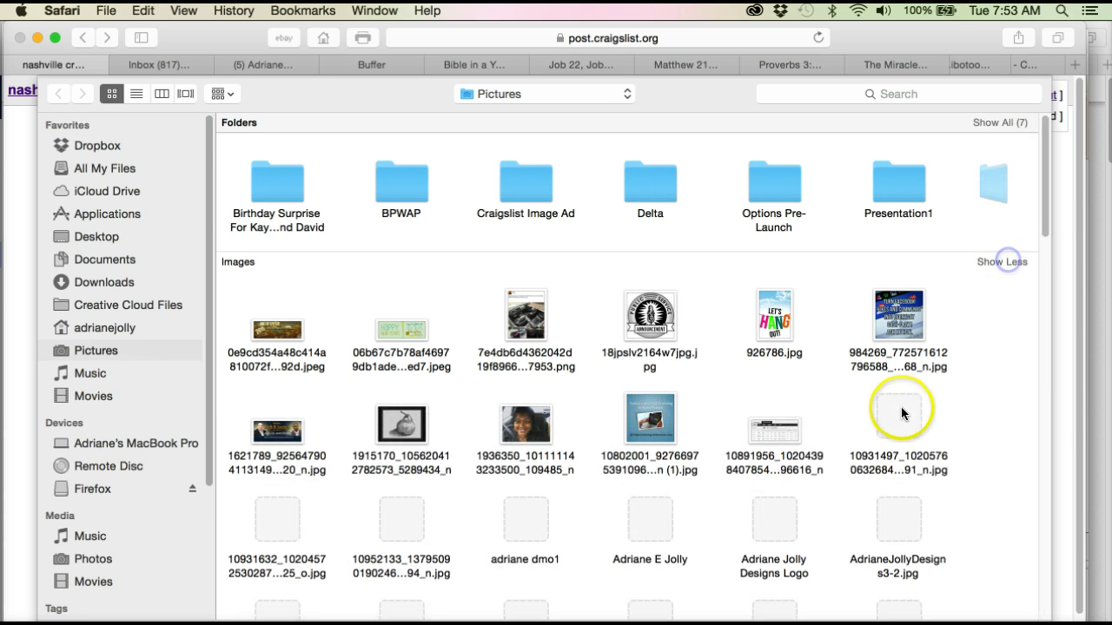
scroll(781, 422, down, 1)
scroll(781, 422, down, 5)
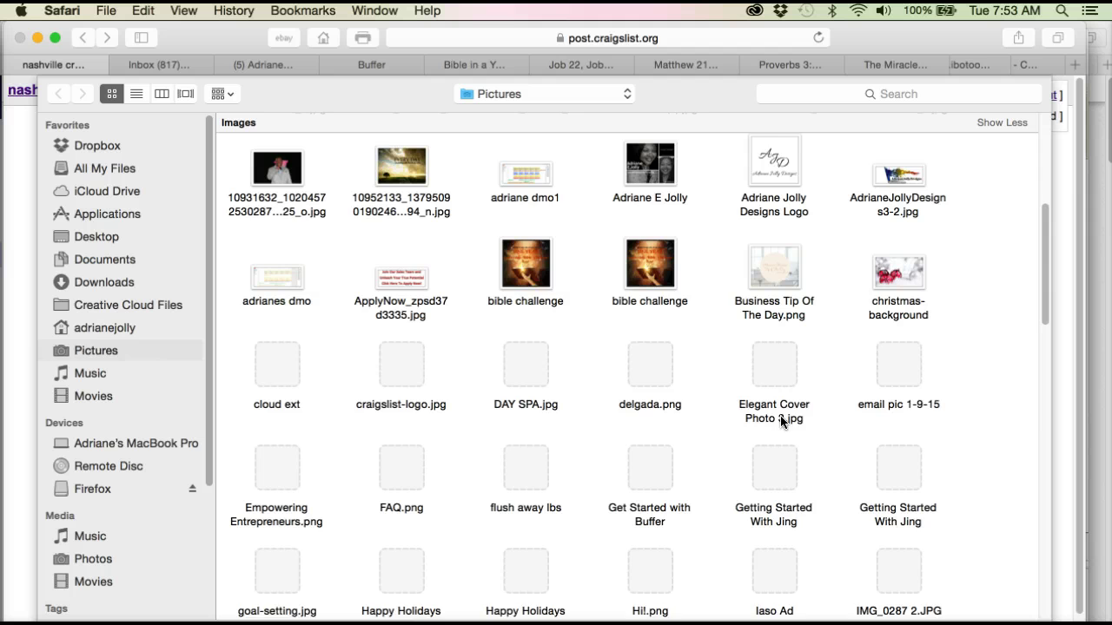
scroll(780, 422, down, 5)
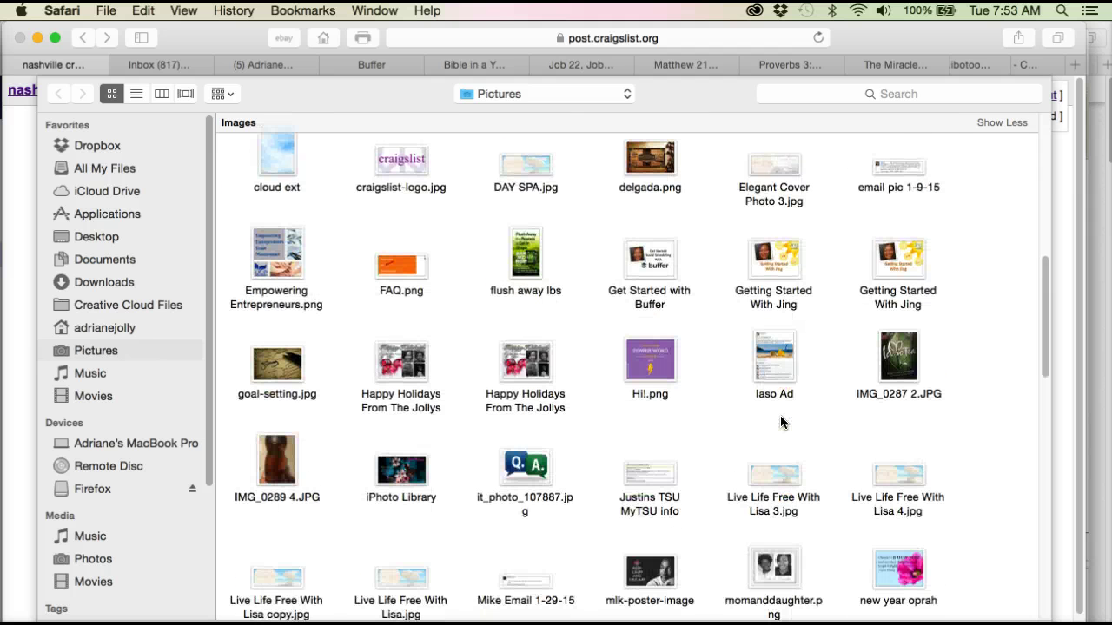
scroll(780, 422, up, 3)
scroll(780, 422, up, 2)
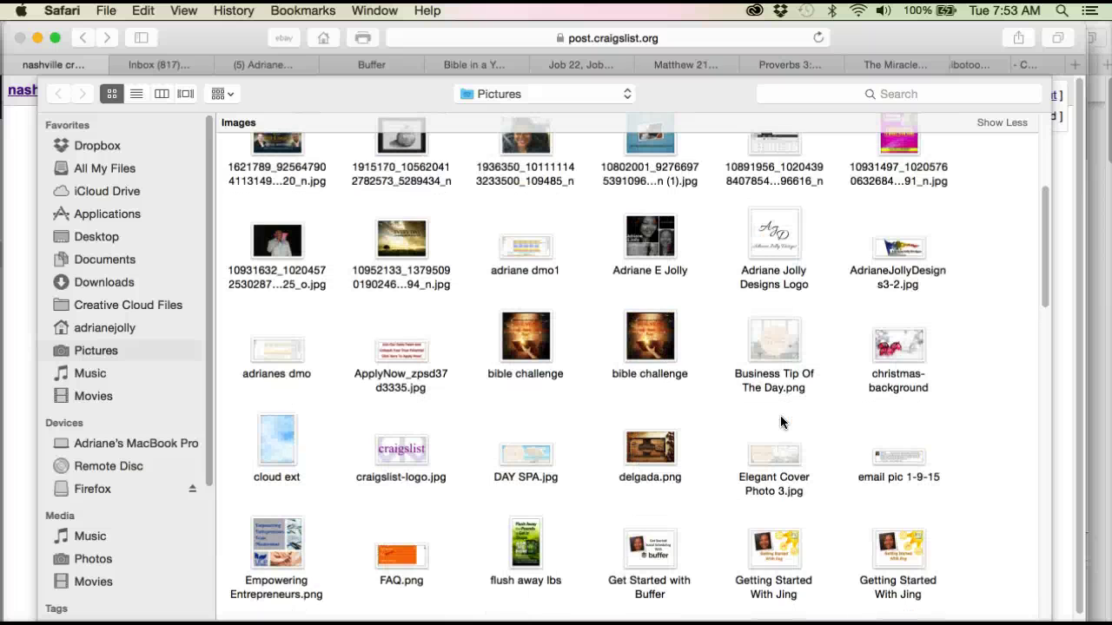
scroll(780, 422, down, 2)
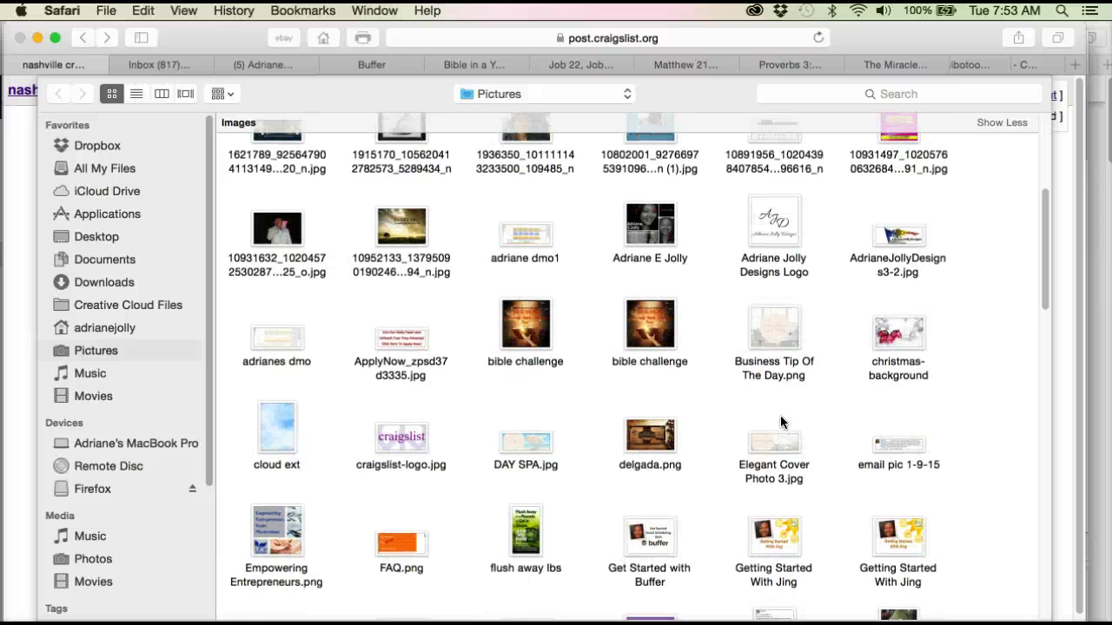
scroll(780, 422, down, 3)
scroll(780, 422, down, 3)
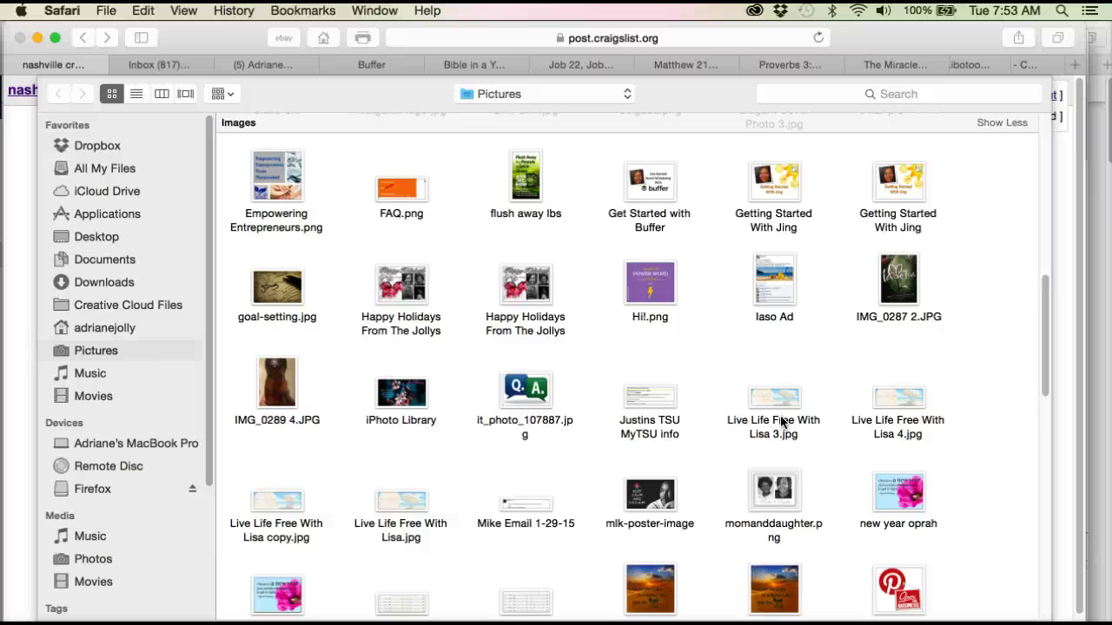
scroll(780, 422, down, 4)
scroll(780, 422, down, 3)
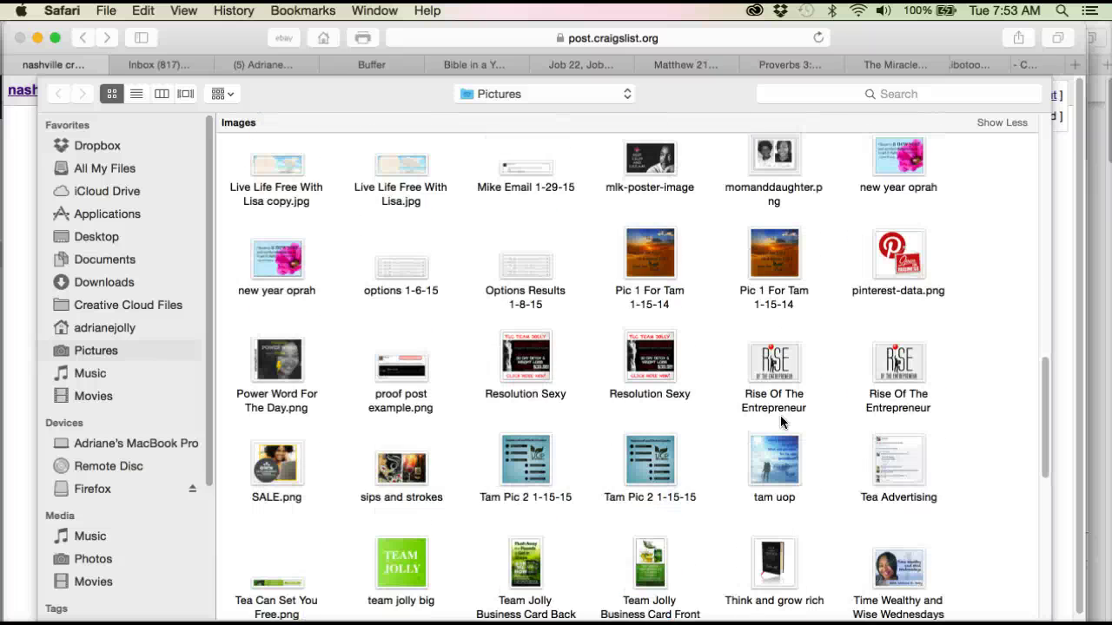
scroll(780, 422, down, 1)
scroll(780, 422, down, 2)
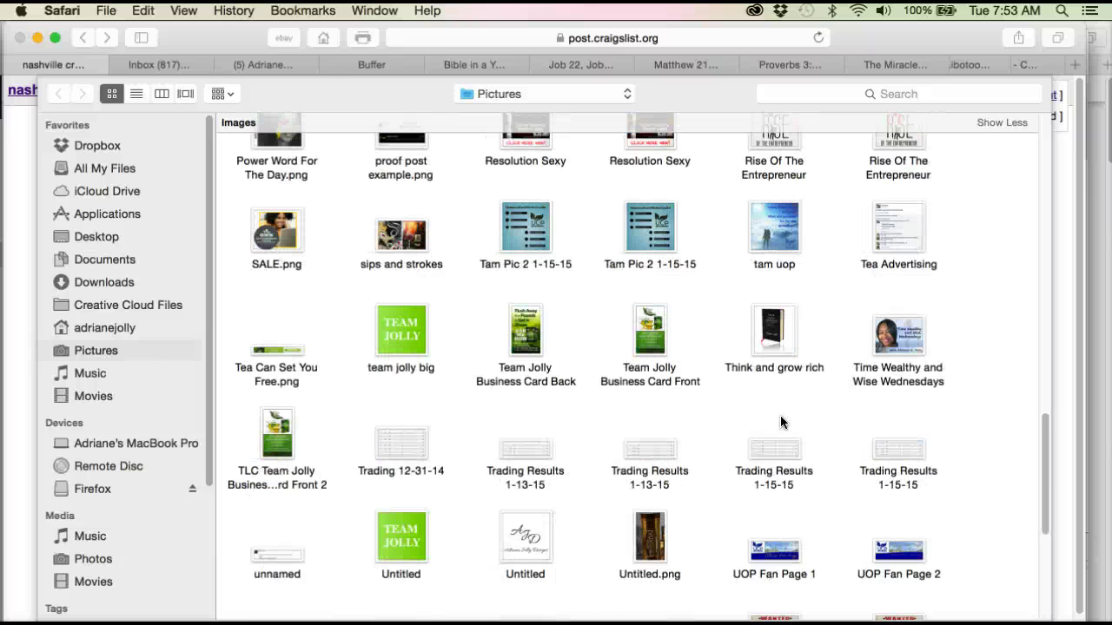
scroll(781, 422, down, 2)
scroll(780, 422, down, 4)
scroll(780, 422, down, 3)
scroll(780, 423, up, 1)
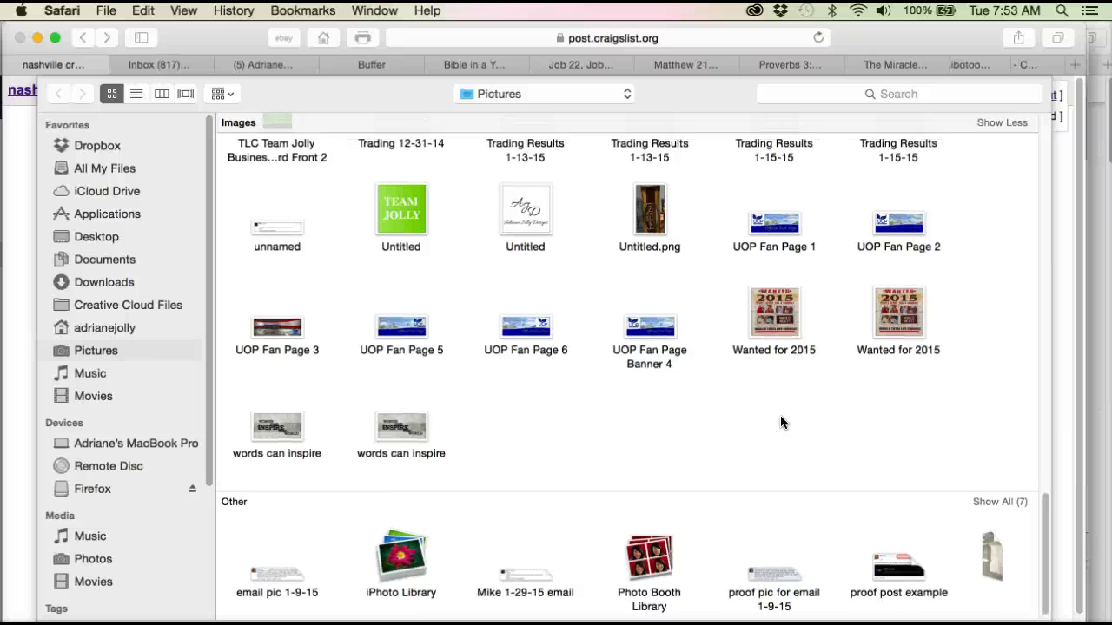
scroll(780, 422, up, 3)
scroll(780, 422, up, 10)
scroll(780, 423, up, 3)
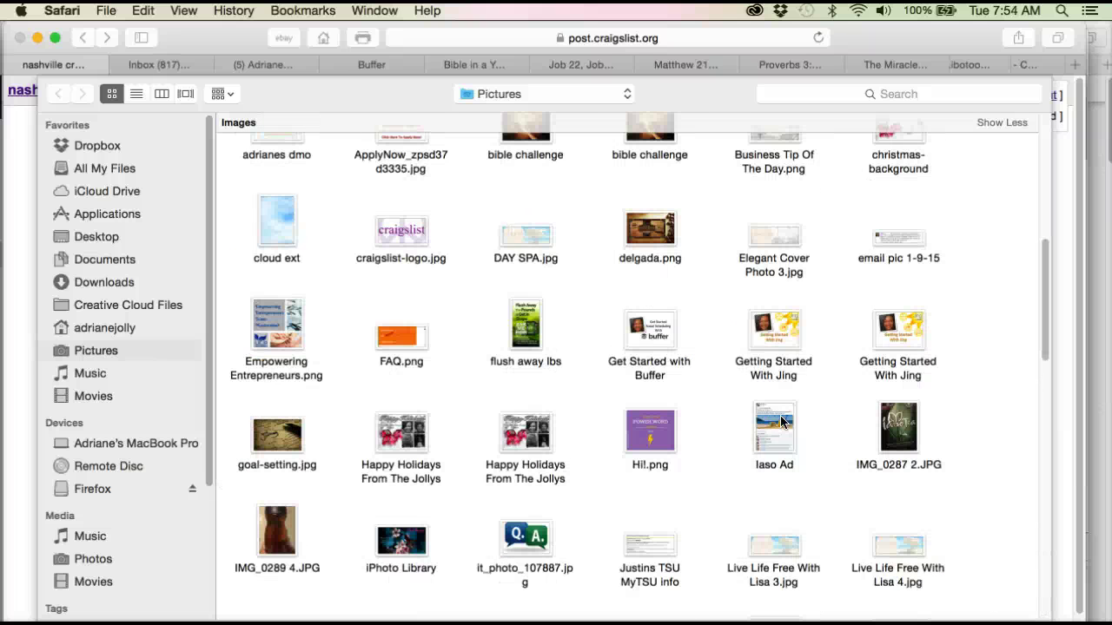
scroll(780, 422, up, 4)
scroll(780, 422, up, 5)
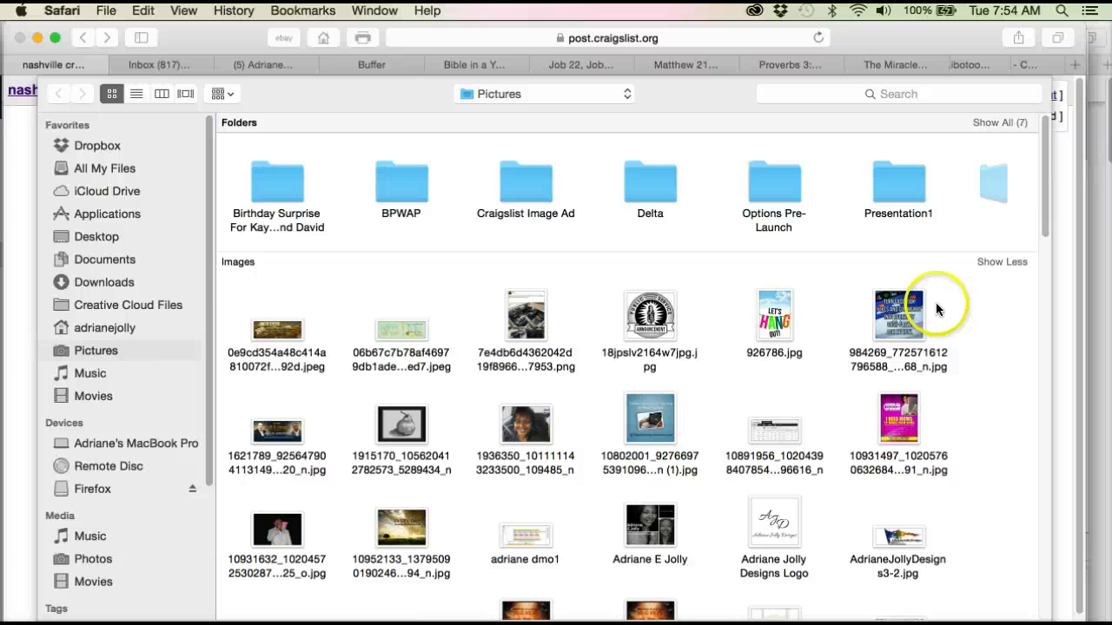
Step: Upload the flyer 'Craigslist Image Ad 1.jpg' as the posting's featured image, found by searching 'craigs'
click(890, 93)
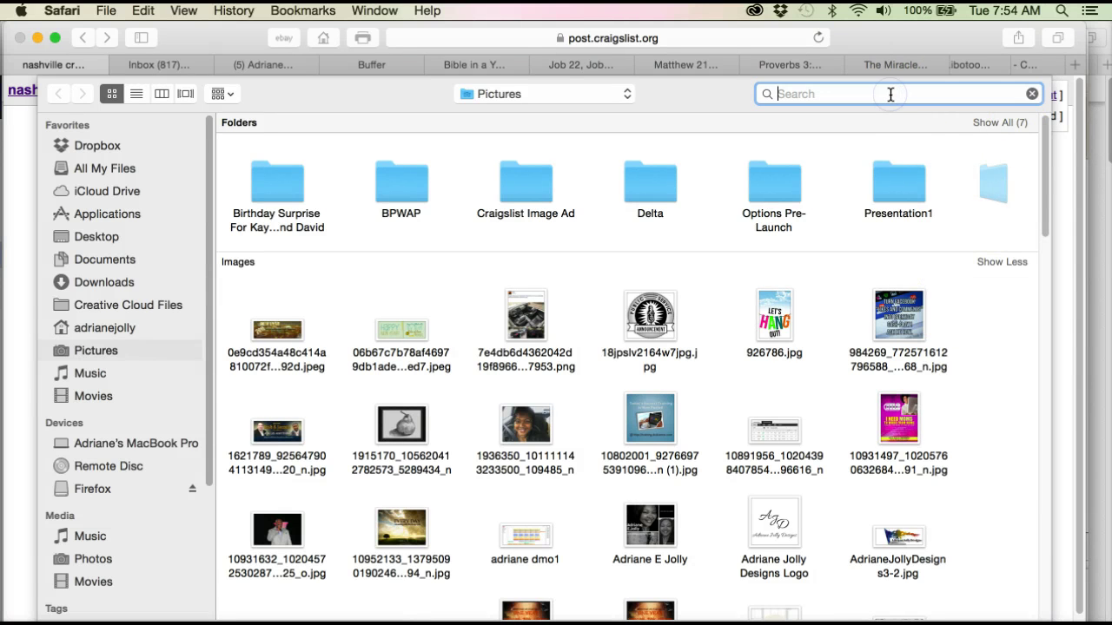
text(c)
text(raig)
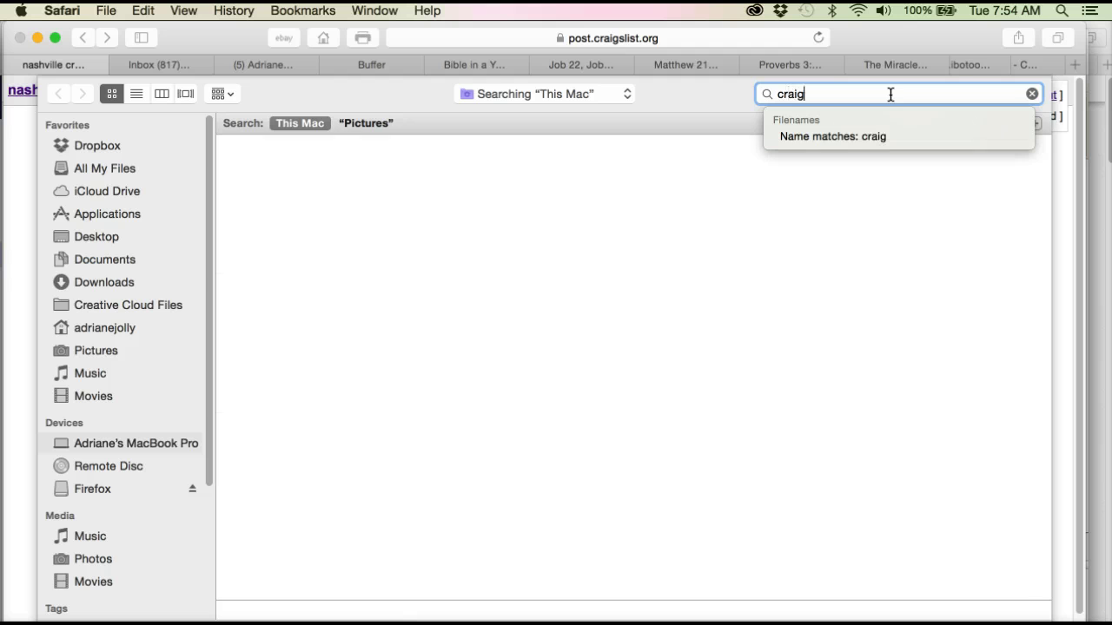
text(s)
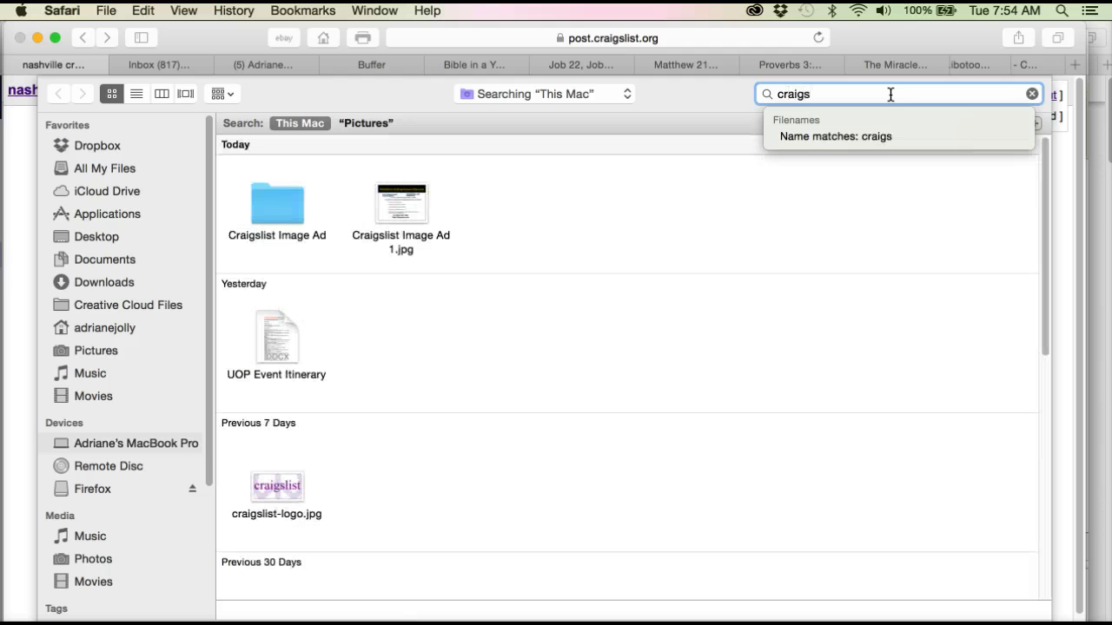
click(397, 216)
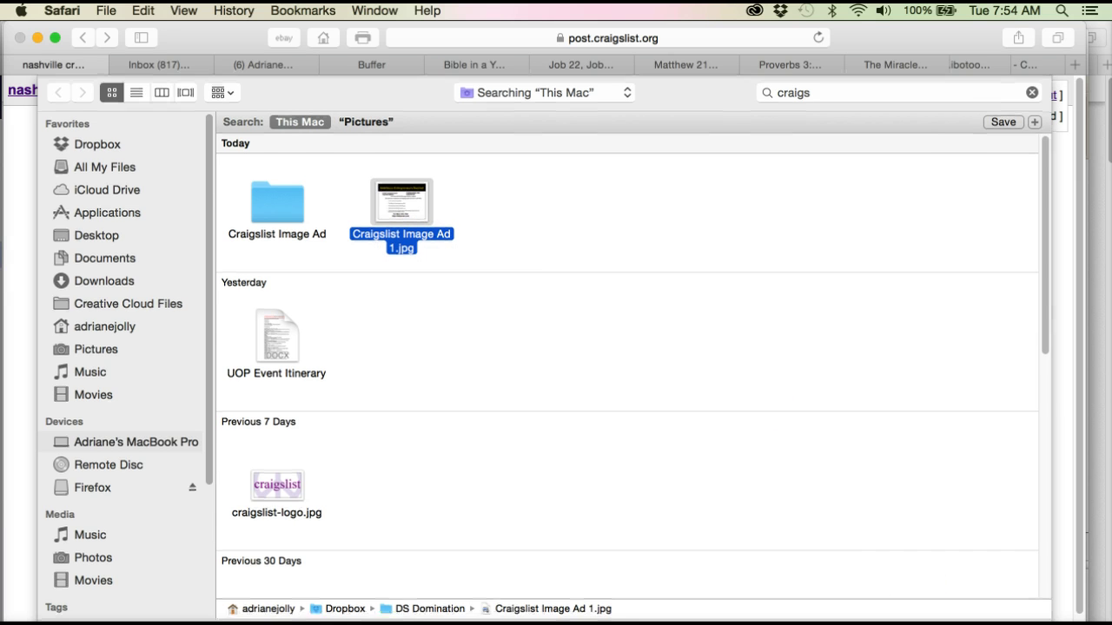
key(Return)
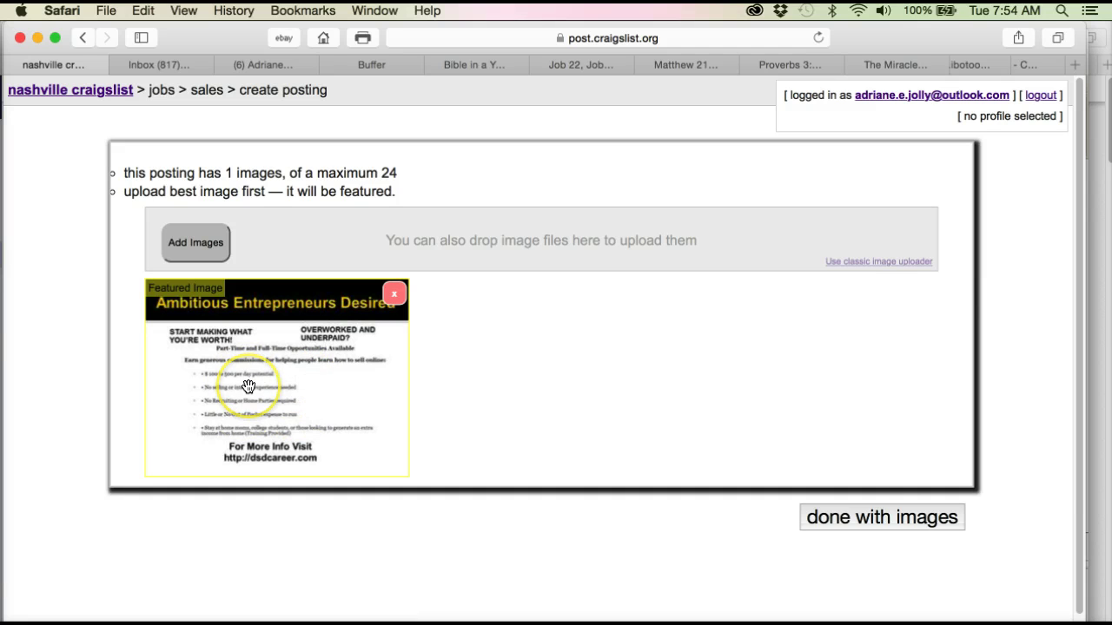
Step: Finish the images step to bring up the unpublished job draft preview
click(891, 522)
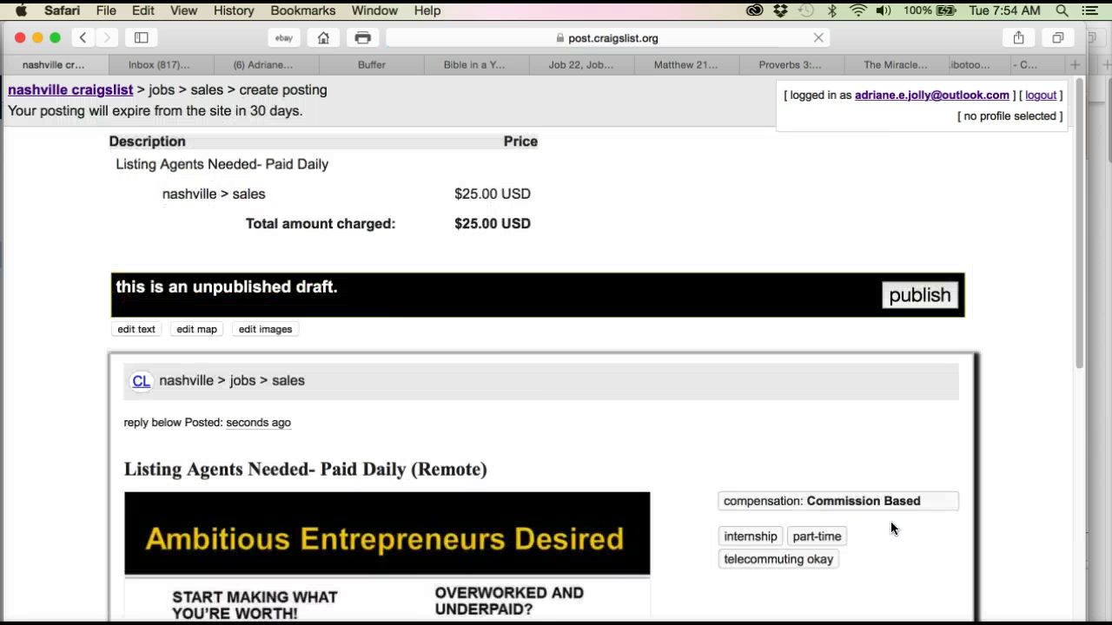
click(417, 340)
scroll(417, 340, down, 5)
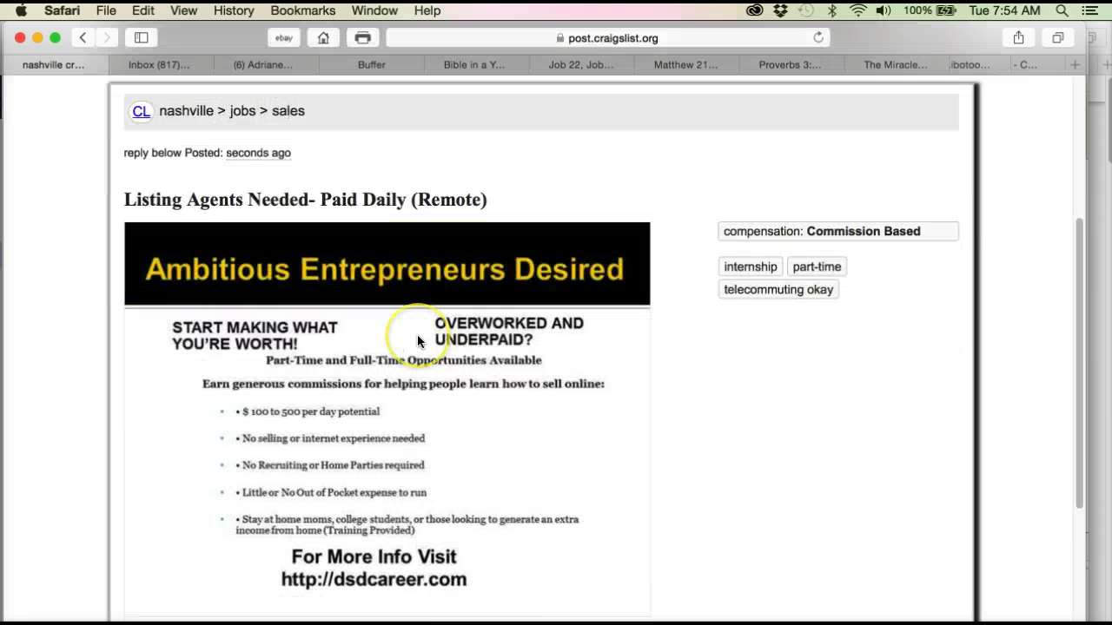
scroll(417, 339, up, 3)
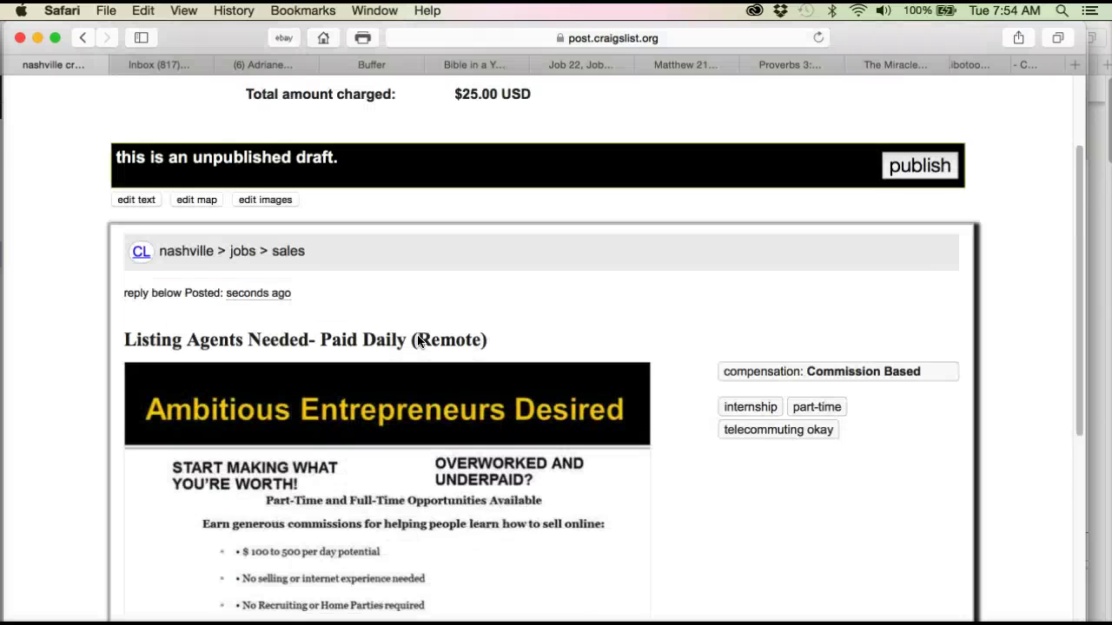
Step: Review the preview showing the flyer under 'Listing Agents Needed' with Commission Based compensation
scroll(417, 340, down, 1)
scroll(417, 340, down, 3)
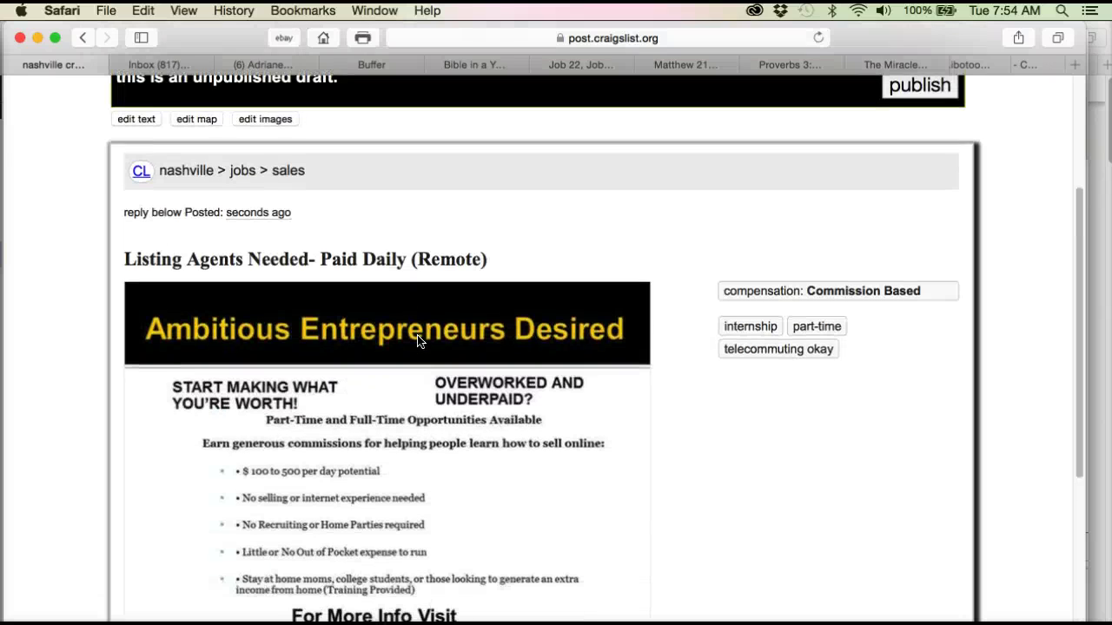
scroll(418, 341, down, 1)
scroll(417, 341, down, 1)
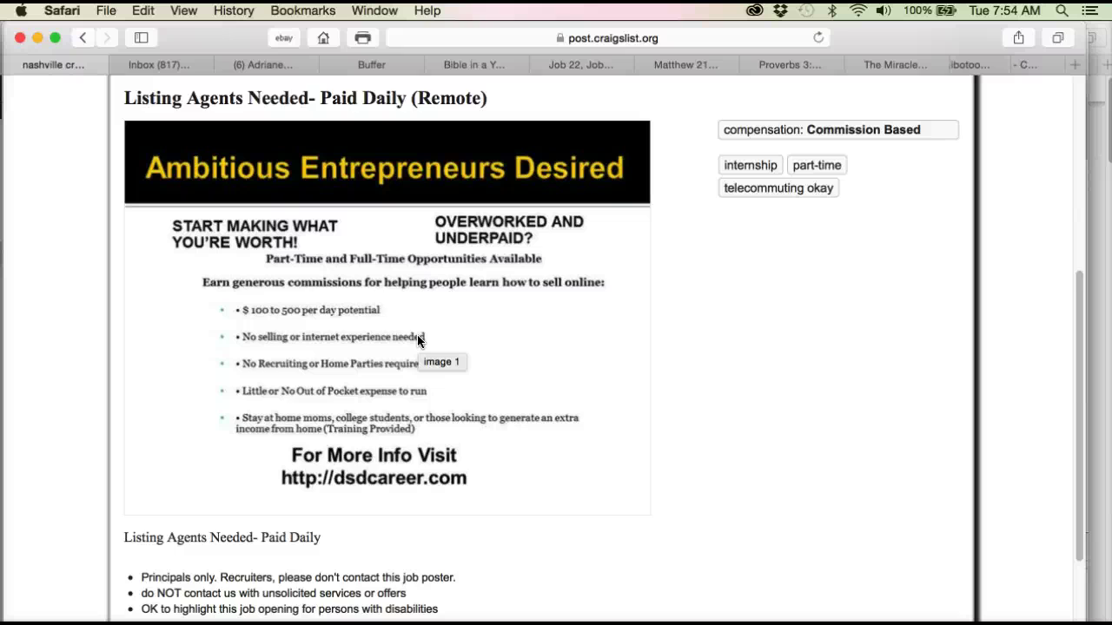
scroll(418, 341, down, 1)
scroll(417, 341, up, 1)
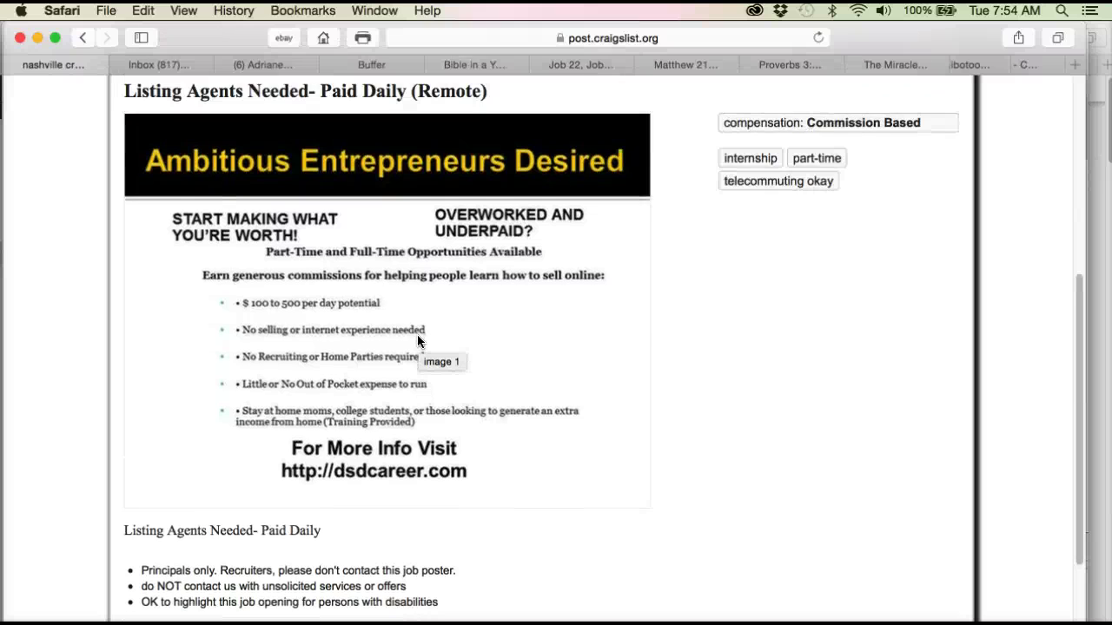
scroll(417, 340, up, 3)
scroll(418, 341, down, 1)
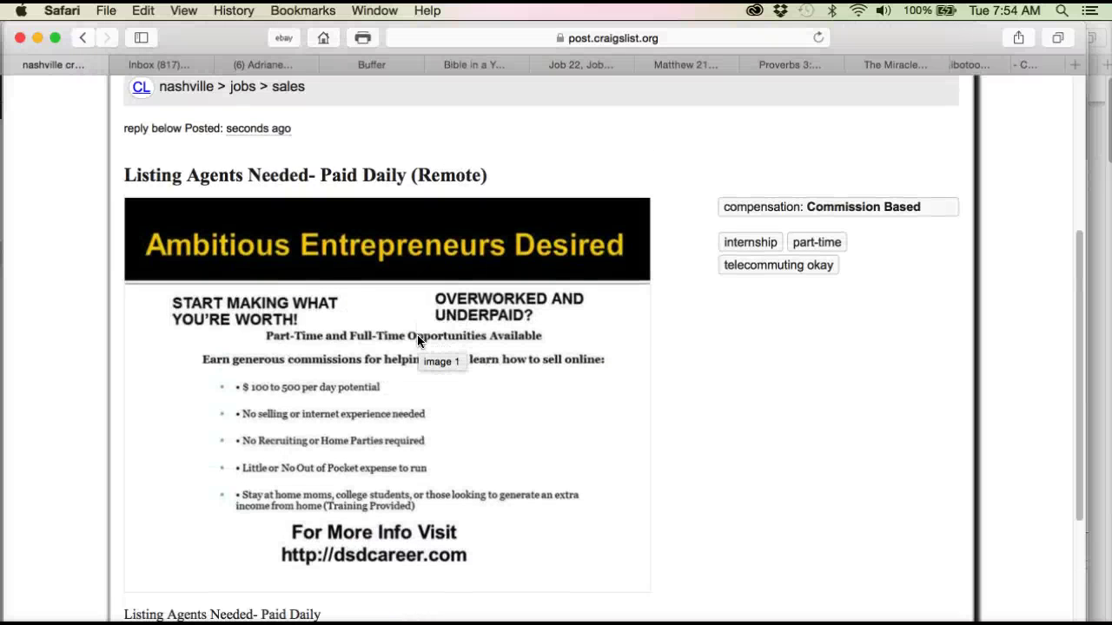
scroll(418, 340, down, 1)
click(714, 375)
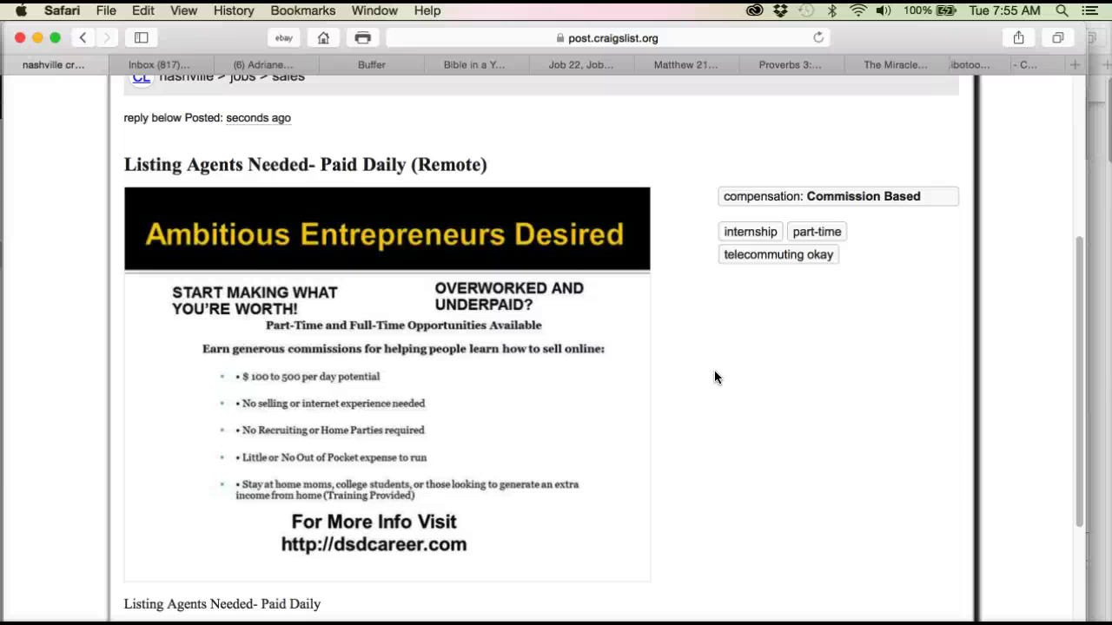
click(778, 406)
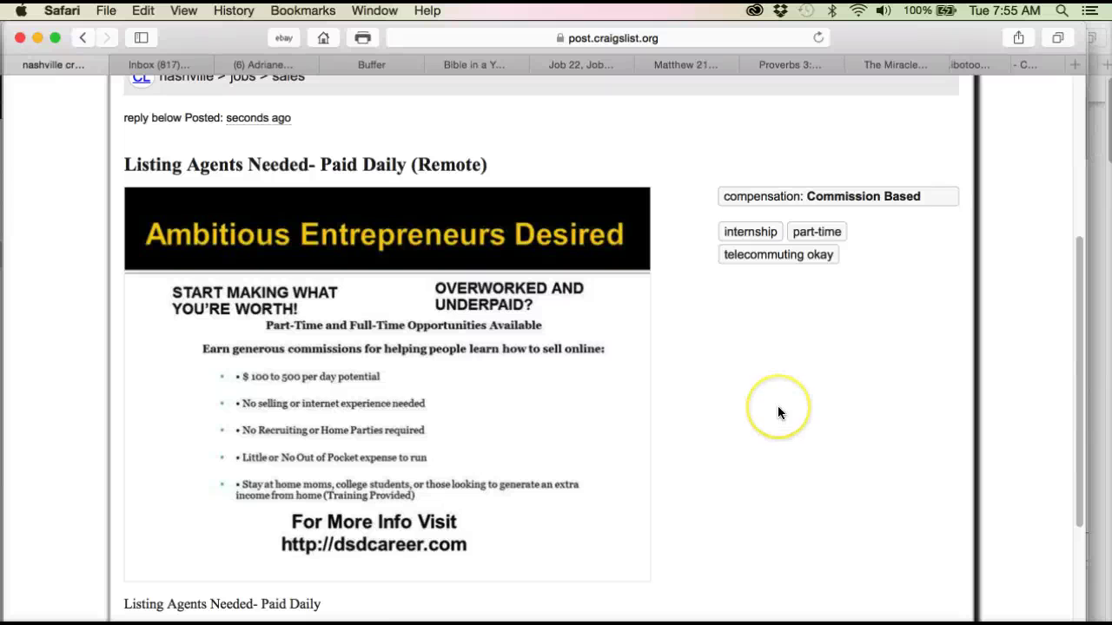
scroll(778, 413, down, 2)
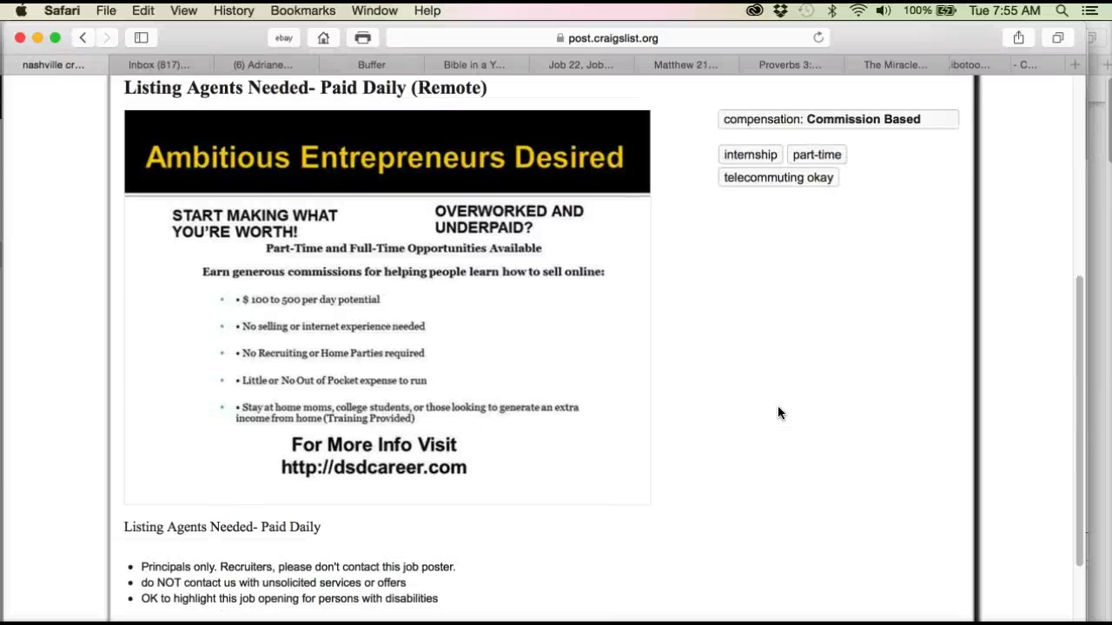